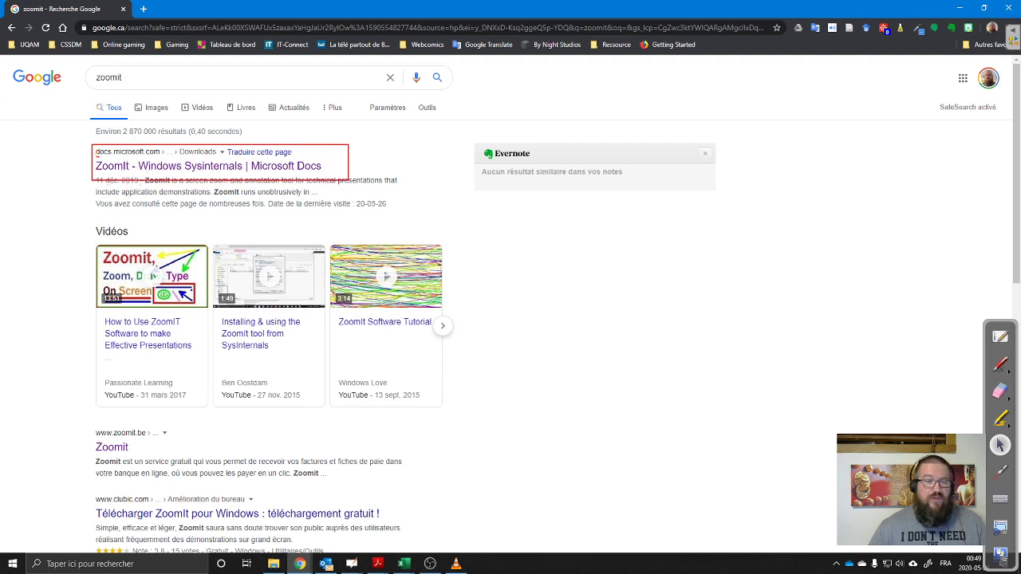
Underline the docs.microsoft.com address of the first search result and open the ZoomIt - Windows Sysinternals page.
{"action": "left_click_drag", "start_coordinate": [96, 157], "coordinate": [166, 157]}
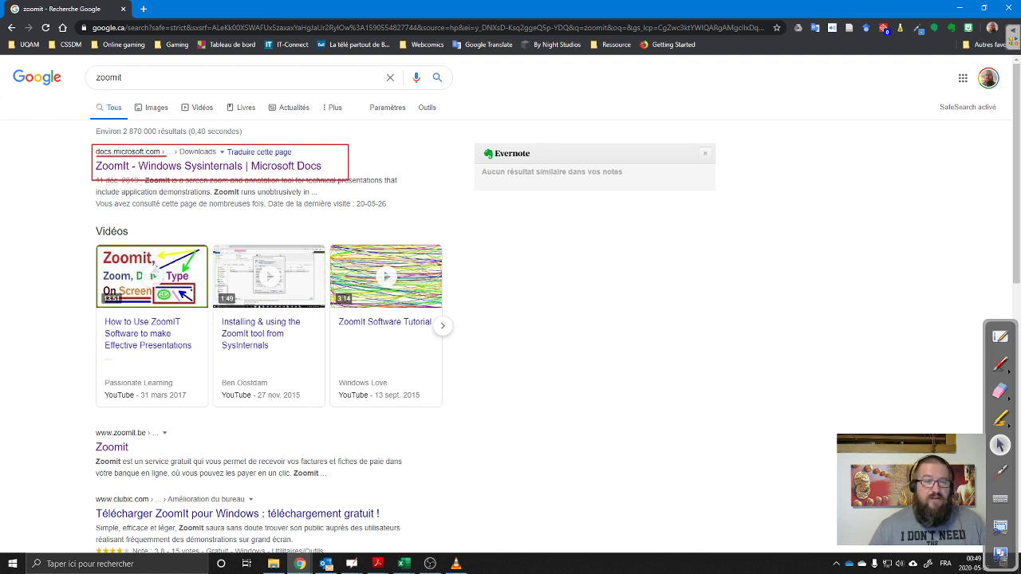
{"action": "key", "text": "Escape"}
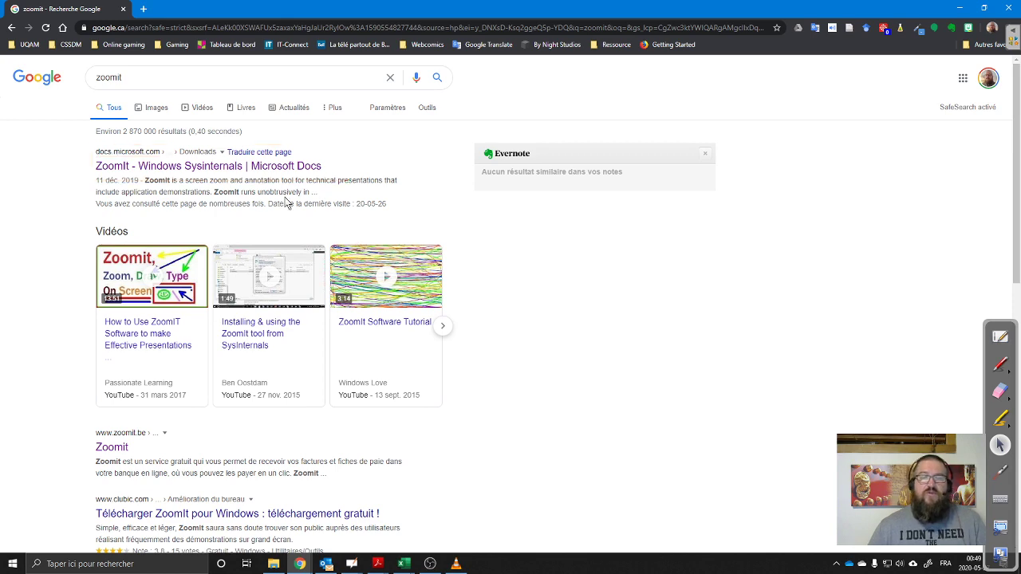
{"action": "left_click", "coordinate": [265, 168]}
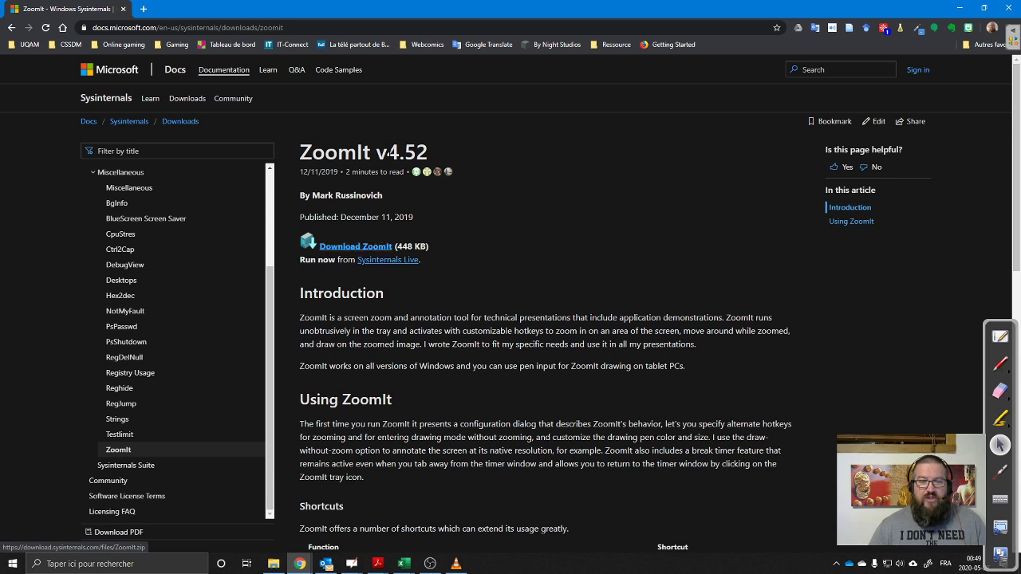
Highlight the version number in the page title, then download ZoomIt and show the archive in its folder.
{"action": "left_click_drag", "start_coordinate": [387, 152], "coordinate": [428, 153]}
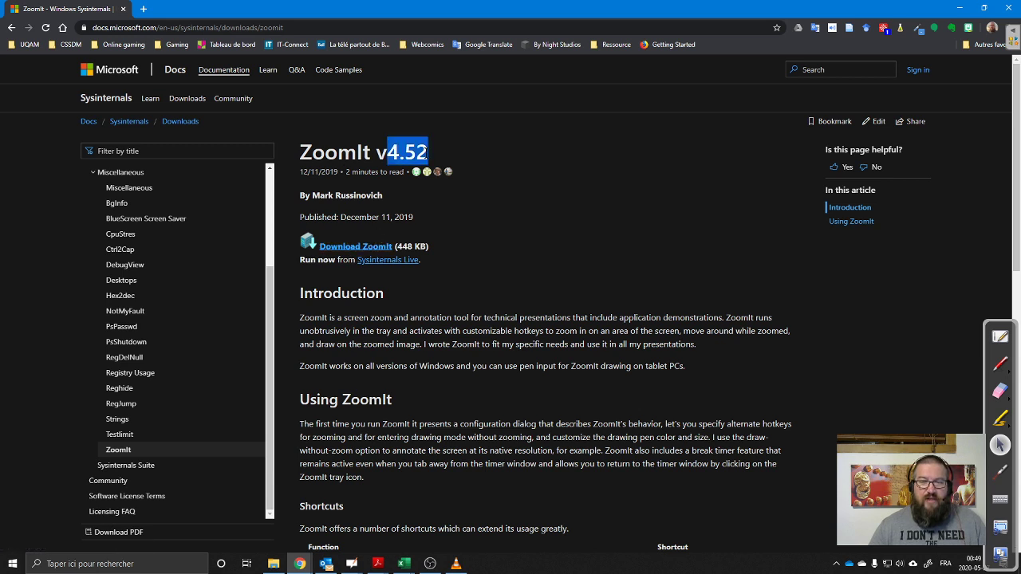
{"action": "left_click", "coordinate": [345, 252]}
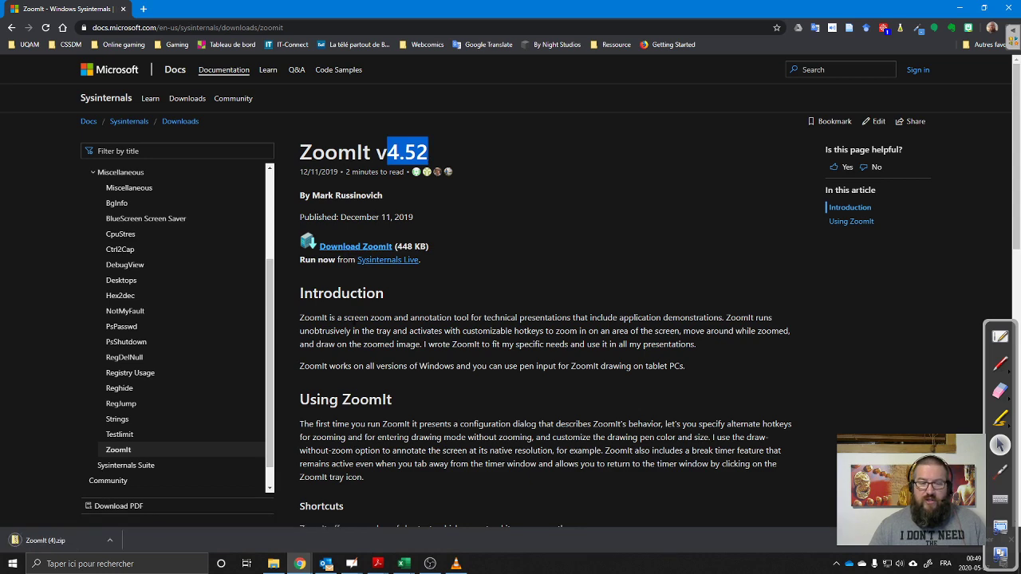
{"action": "left_click", "coordinate": [110, 540]}
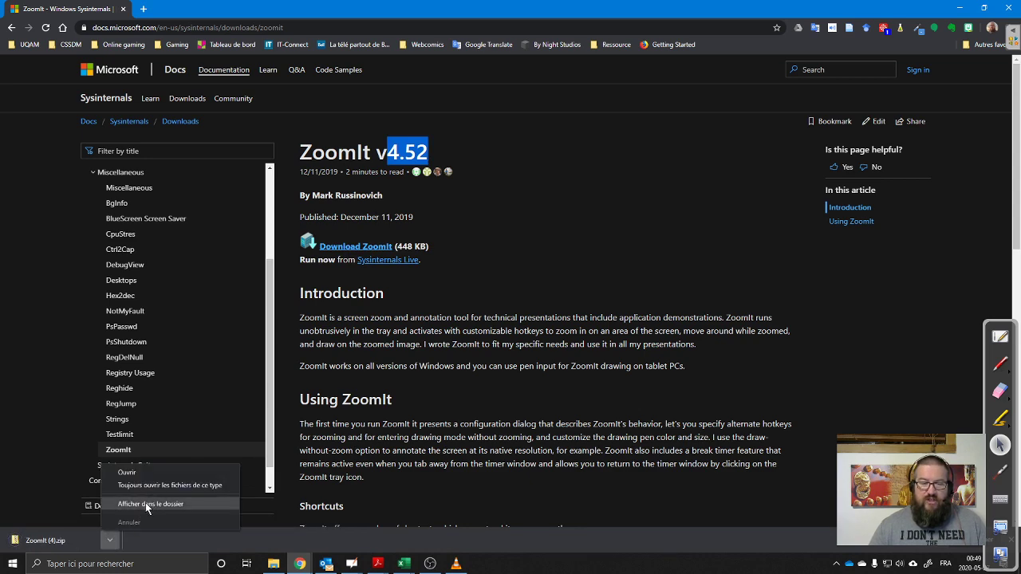
{"action": "left_click", "coordinate": [148, 503]}
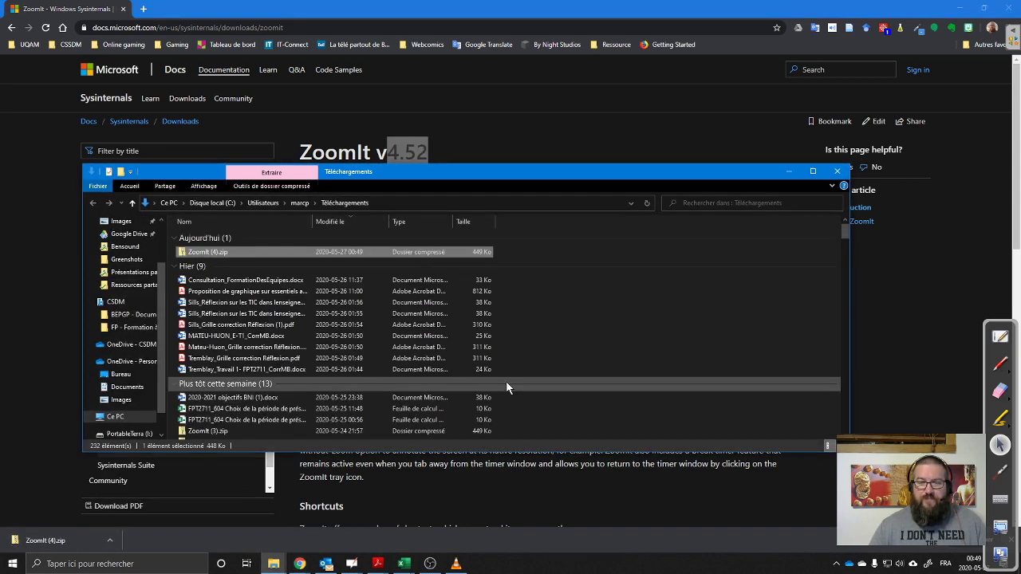
Extract ZoomIt (4).zip to the ZoomIt (4) folder in Downloads and close the original Téléchargements window.
{"action": "left_click", "coordinate": [192, 255]}
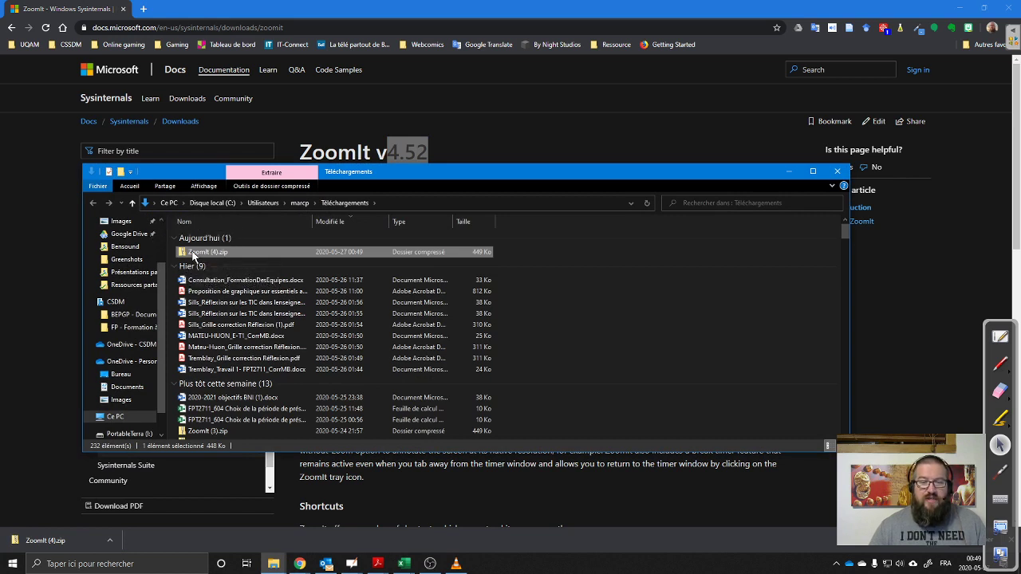
{"action": "right_click", "coordinate": [209, 255]}
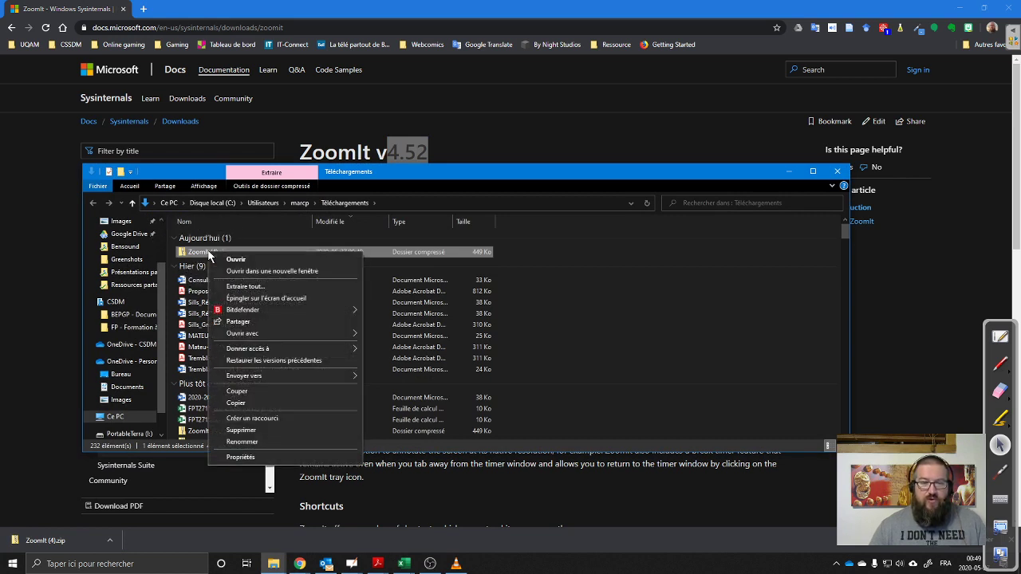
{"action": "left_click", "coordinate": [258, 288]}
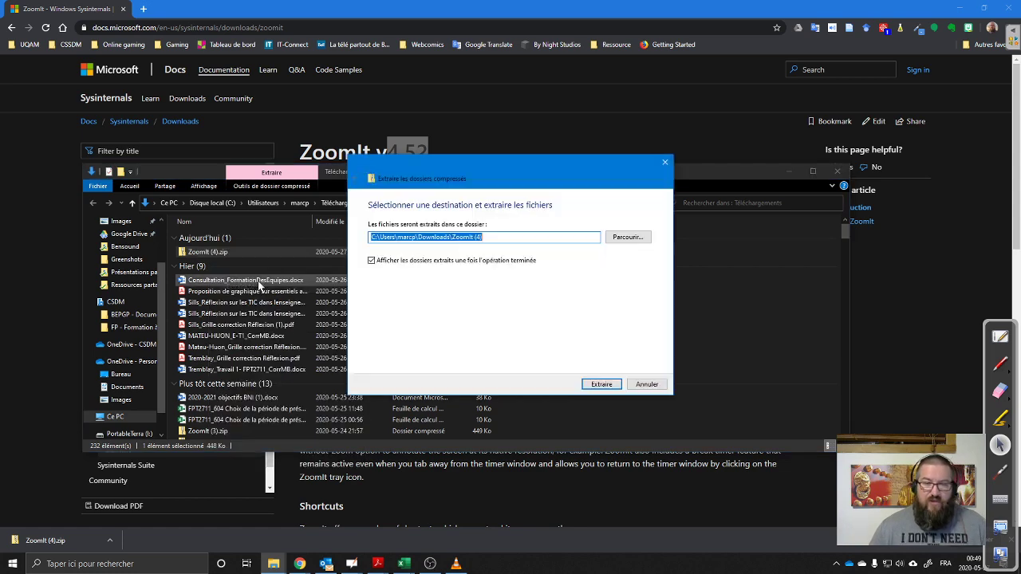
{"action": "left_click", "coordinate": [602, 385]}
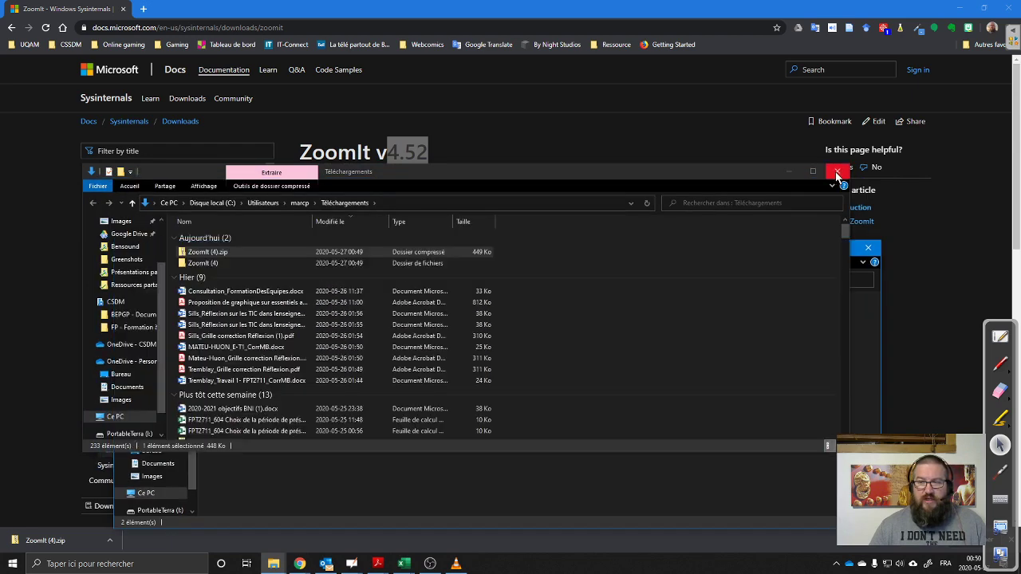
{"action": "left_click", "coordinate": [836, 170]}
{"action": "left_click_drag", "start_coordinate": [412, 260], "coordinate": [442, 145]}
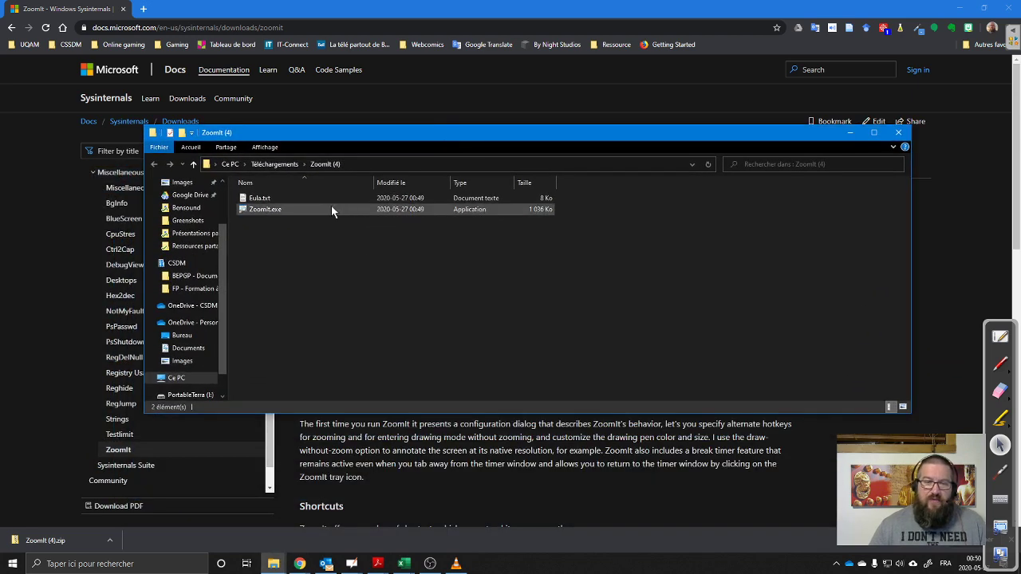
Move ZoomIt.exe from the extracted folder to the desktop folder (Bureau).
{"action": "left_click", "coordinate": [281, 209]}
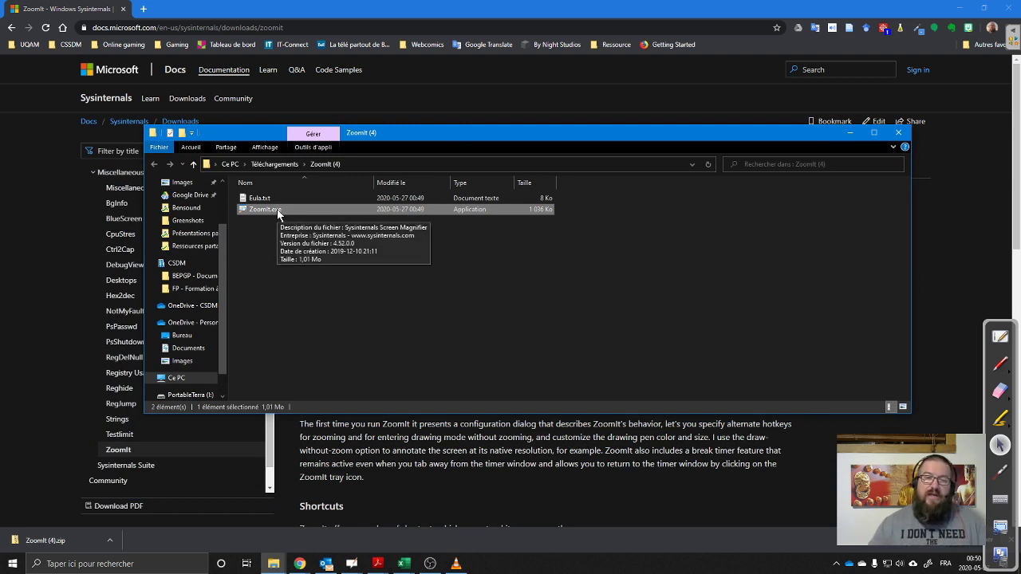
{"action": "left_click_drag", "start_coordinate": [244, 155], "coordinate": [350, 172]}
{"action": "key", "text": "Escape"}
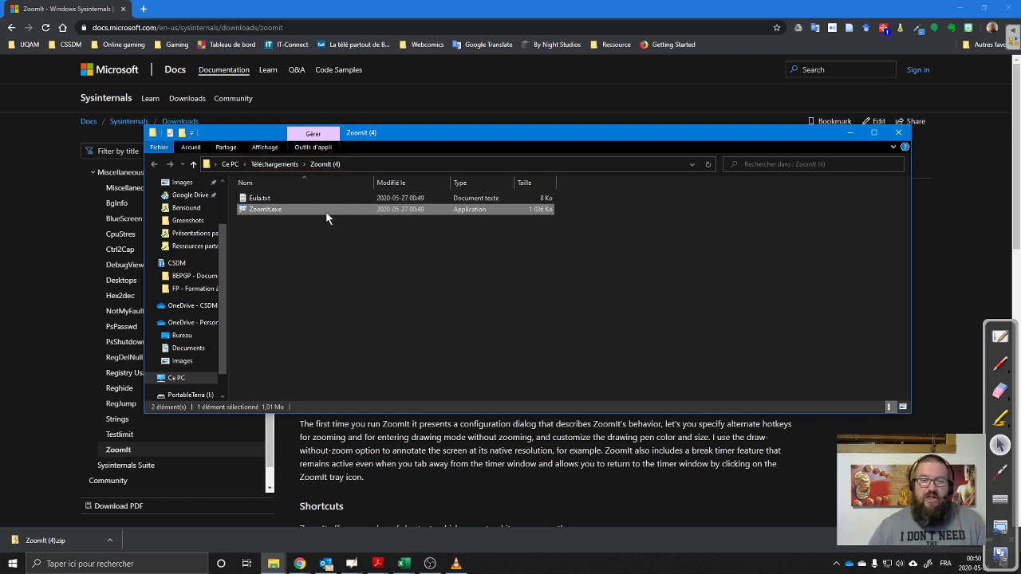
{"action": "right_click", "coordinate": [278, 208]}
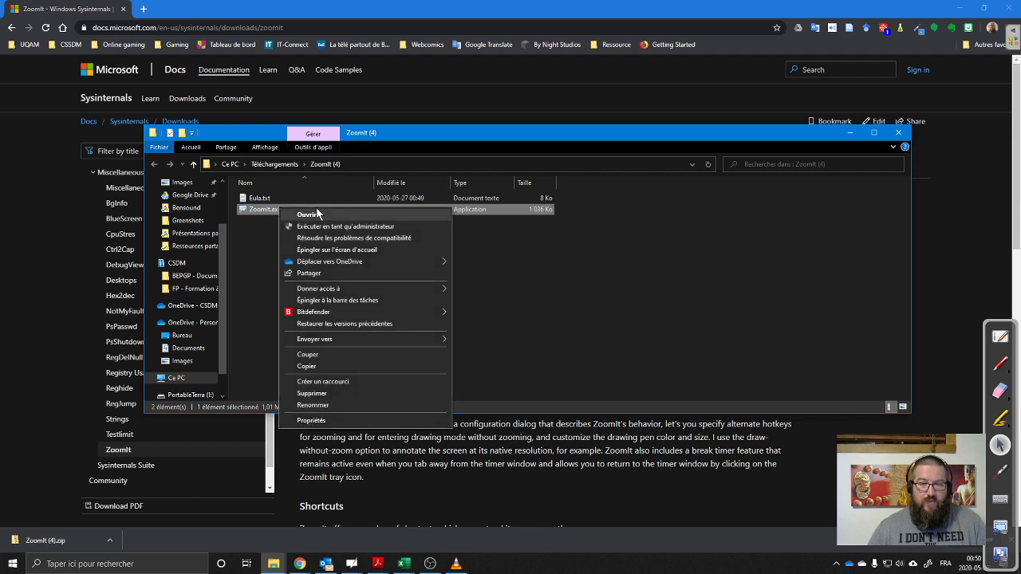
{"action": "left_click", "coordinate": [317, 354]}
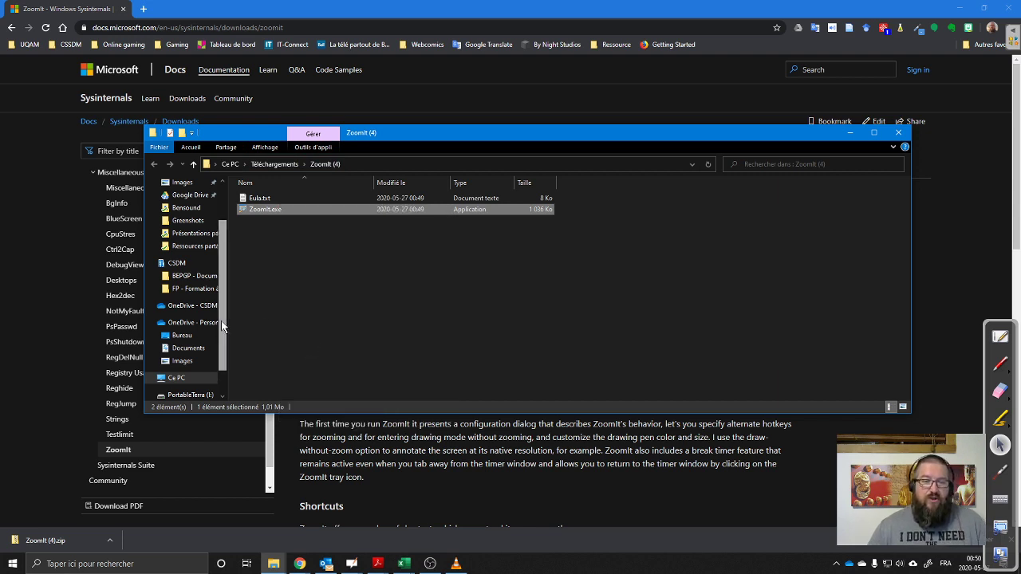
{"action": "left_click_drag", "start_coordinate": [221, 320], "coordinate": [221, 269]}
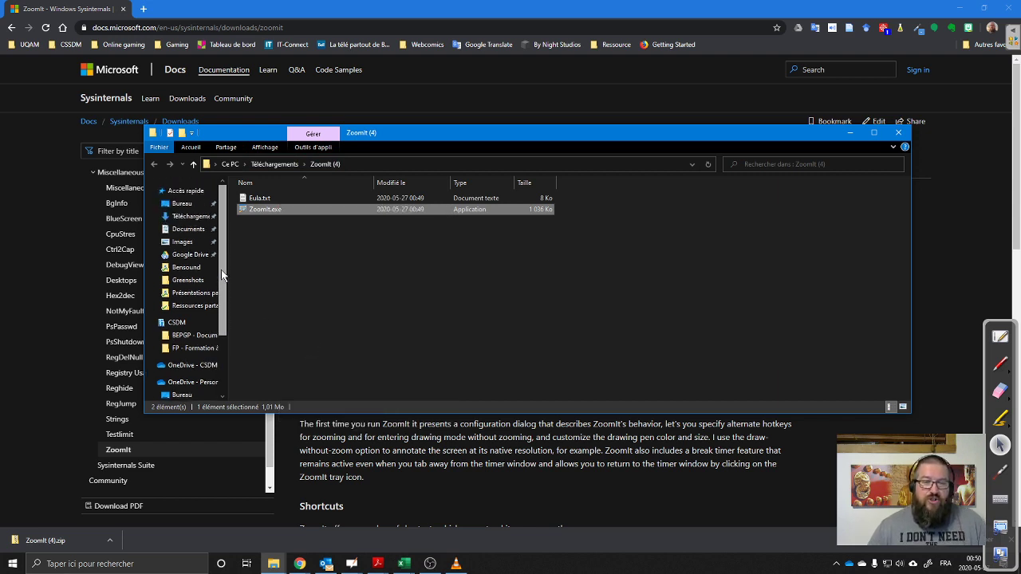
{"action": "left_click", "coordinate": [183, 203]}
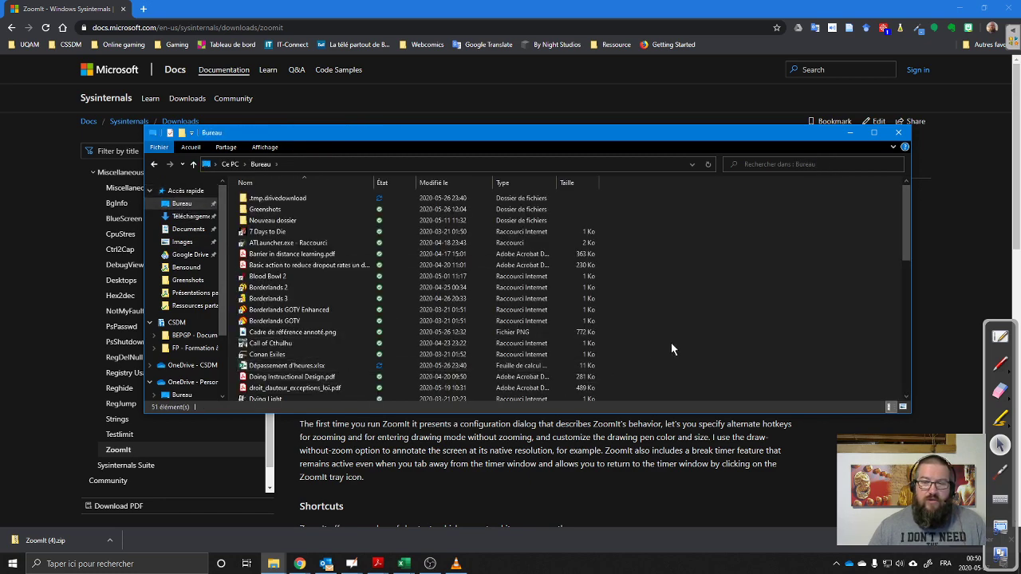
{"action": "key", "text": "ctrl+v"}
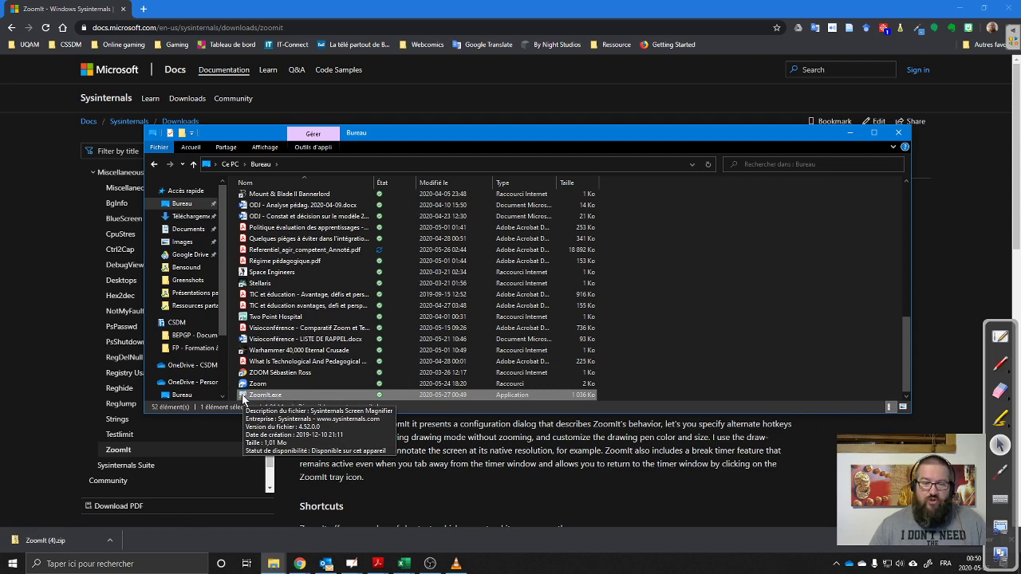
Launch ZoomIt.exe from the Bureau folder and minimize all other windows behind its options dialog.
{"action": "double_click", "coordinate": [244, 396]}
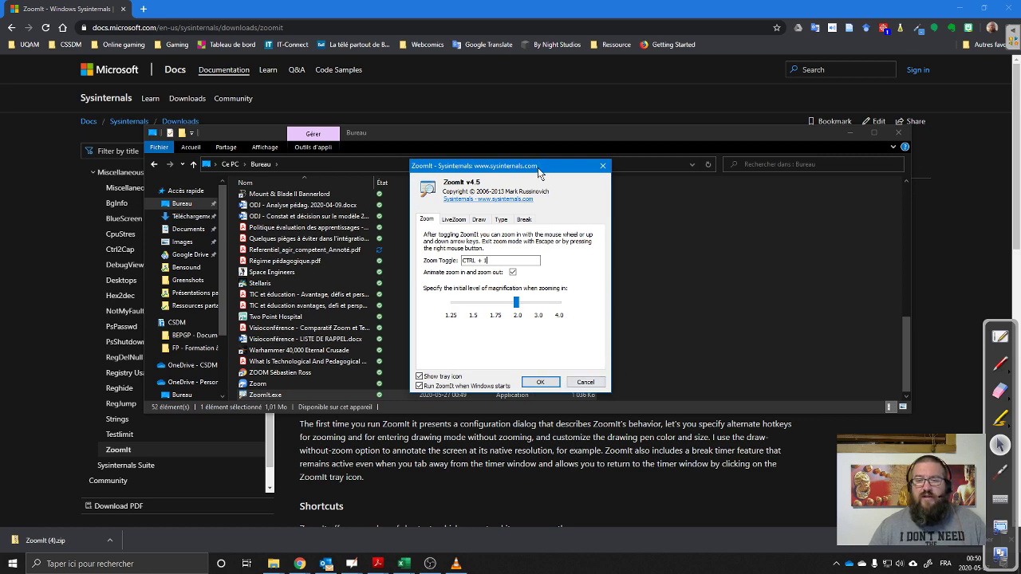
{"action": "left_click_drag", "start_coordinate": [538, 167], "coordinate": [453, 118]}
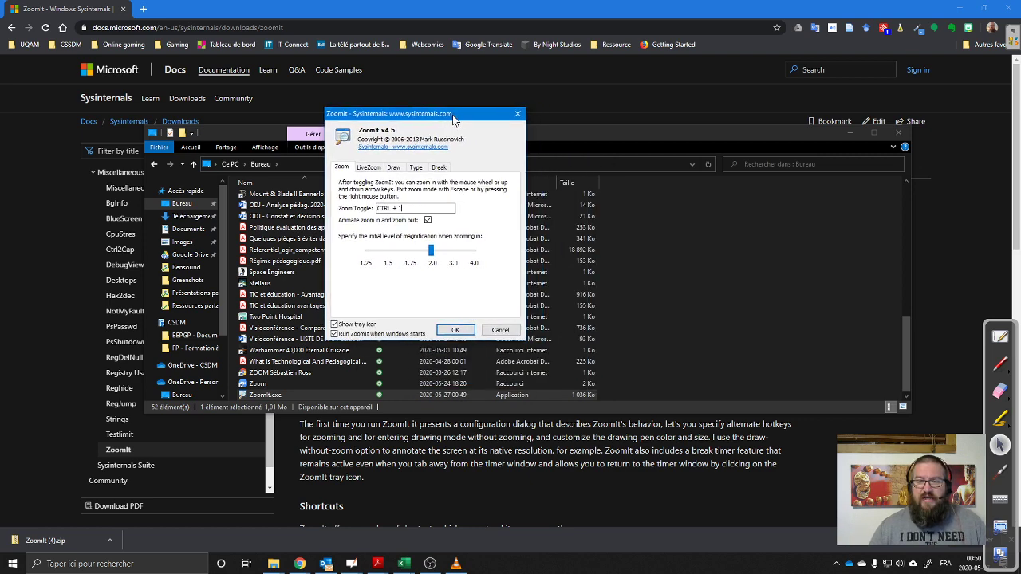
{"action": "left_click", "coordinate": [959, 12]}
{"action": "left_click", "coordinate": [961, 14]}
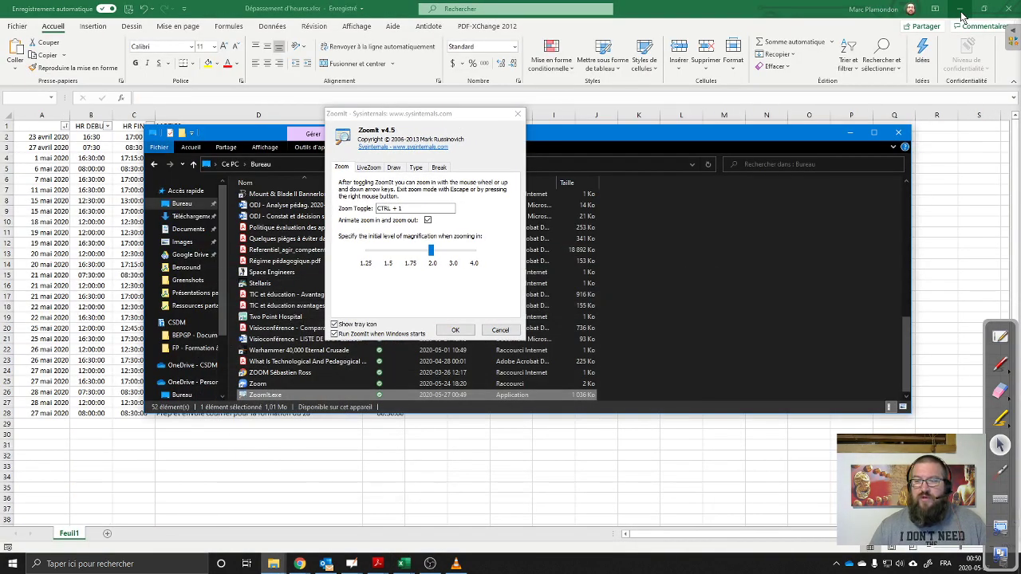
{"action": "left_click", "coordinate": [961, 15]}
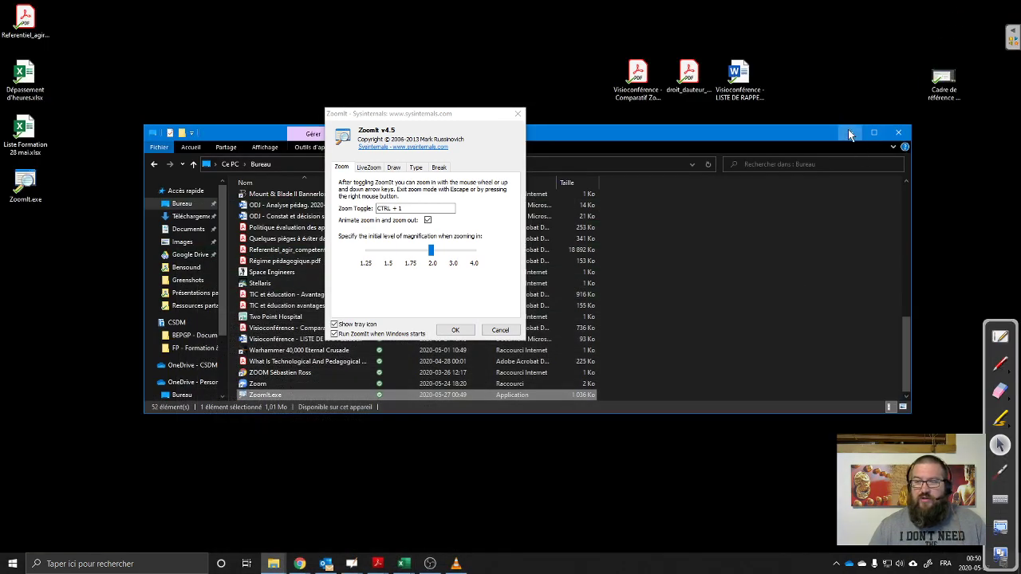
{"action": "left_click", "coordinate": [850, 132]}
{"action": "mouse_move", "coordinate": [455, 113]}
{"action": "left_mouse_down"}
{"action": "mouse_move", "coordinate": [429, 38]}
{"action": "mouse_move", "coordinate": [464, 104]}
{"action": "left_mouse_up"}
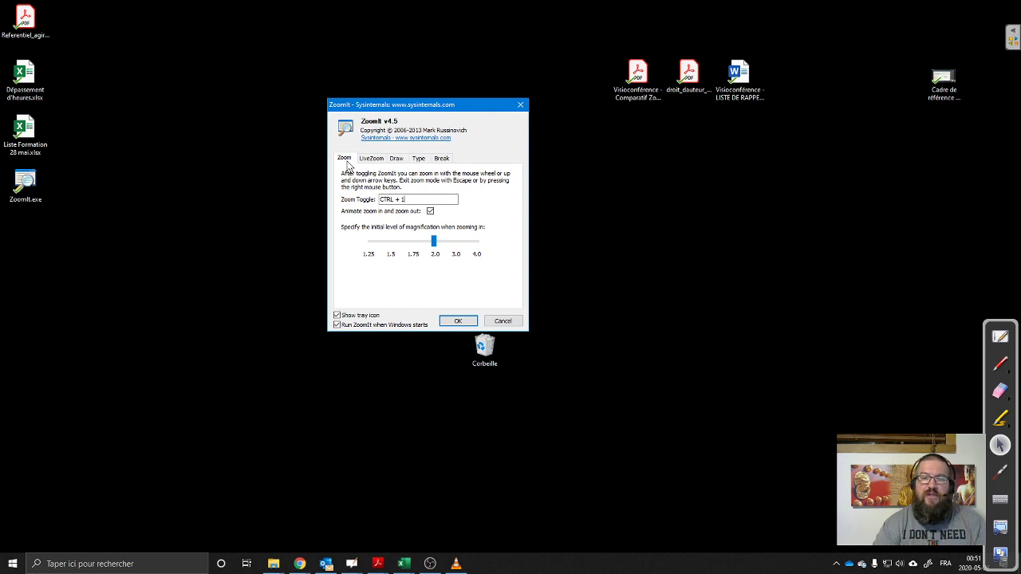
Dismiss the ZoomIt options and demonstrate zooming into the desktop with two red freehand lines over the icons, ending back at normal view.
{"action": "left_click", "coordinate": [510, 320]}
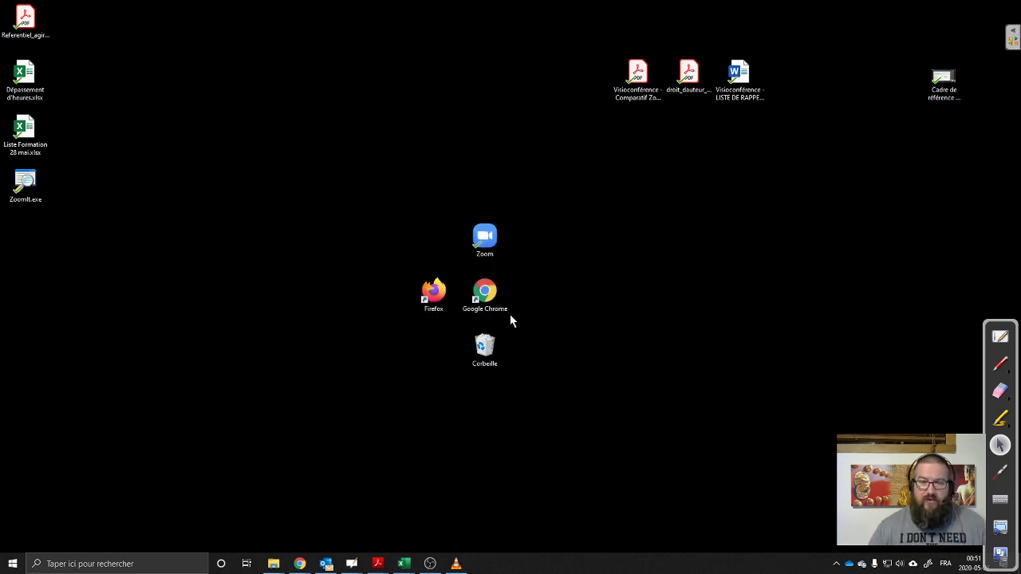
{"action": "key", "text": "ctrl+1"}
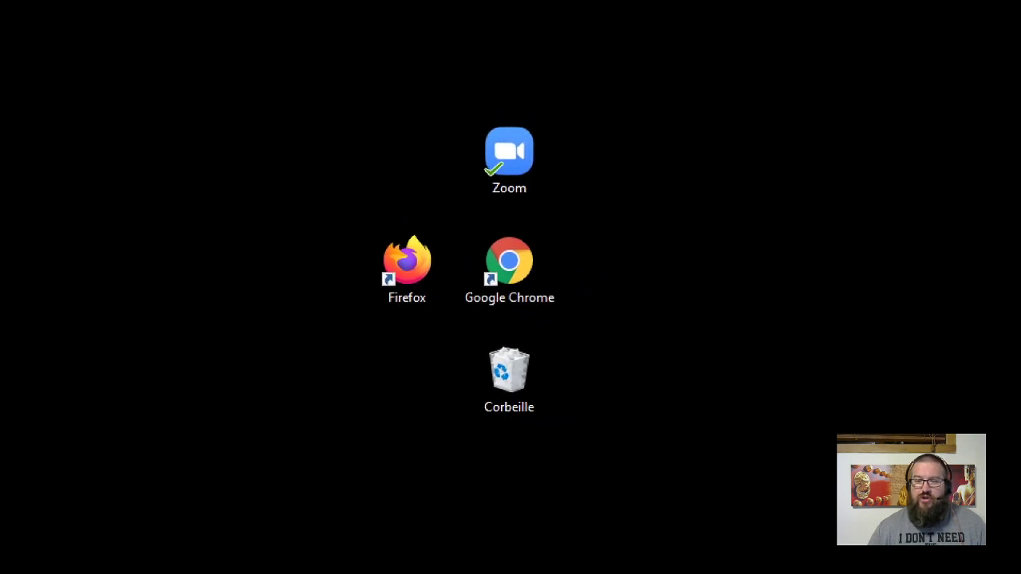
{"action": "mouse_move", "coordinate": [409, 108]}
{"action": "left_mouse_down"}
{"action": "mouse_move", "coordinate": [443, 273]}
{"action": "mouse_move", "coordinate": [417, 425]}
{"action": "left_mouse_up"}
{"action": "mouse_move", "coordinate": [504, 78]}
{"action": "left_mouse_down"}
{"action": "mouse_move", "coordinate": [629, 102]}
{"action": "mouse_move", "coordinate": [565, 496]}
{"action": "mouse_move", "coordinate": [528, 515]}
{"action": "left_mouse_up"}
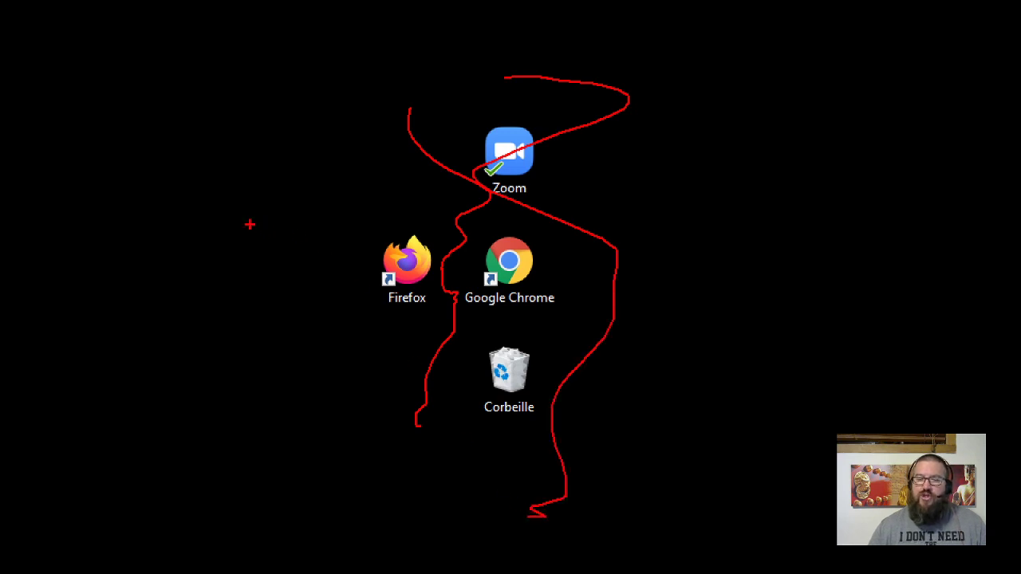
{"action": "key", "text": "Escape"}
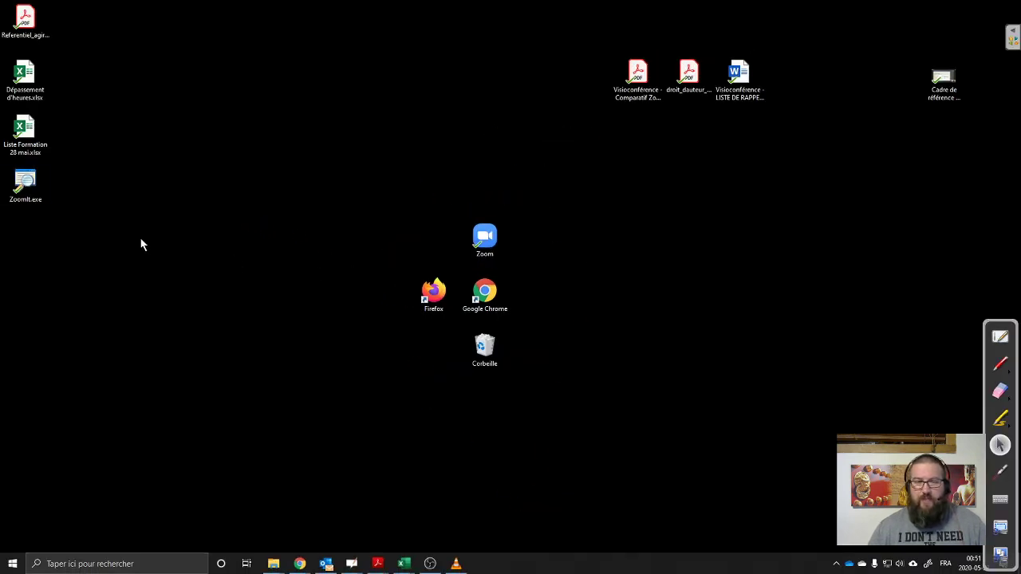
Reopen the ZoomIt options from the desktop and examine the initial magnification setting for zooming in.
{"action": "double_click", "coordinate": [25, 185]}
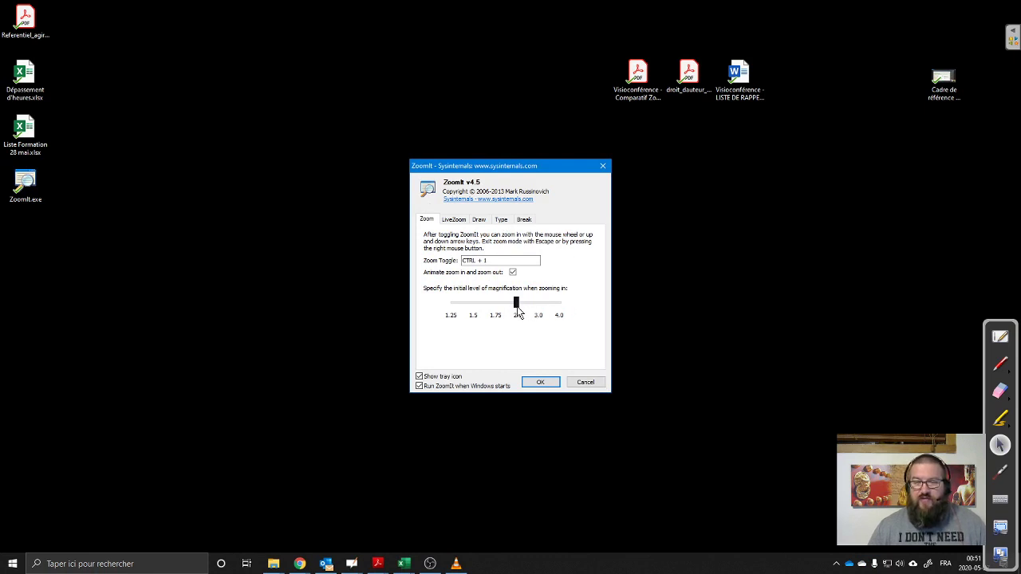
{"action": "mouse_move", "coordinate": [517, 311]}
{"action": "left_mouse_down"}
{"action": "mouse_move", "coordinate": [476, 312]}
{"action": "mouse_move", "coordinate": [567, 314]}
{"action": "mouse_move", "coordinate": [520, 312]}
{"action": "left_mouse_up"}
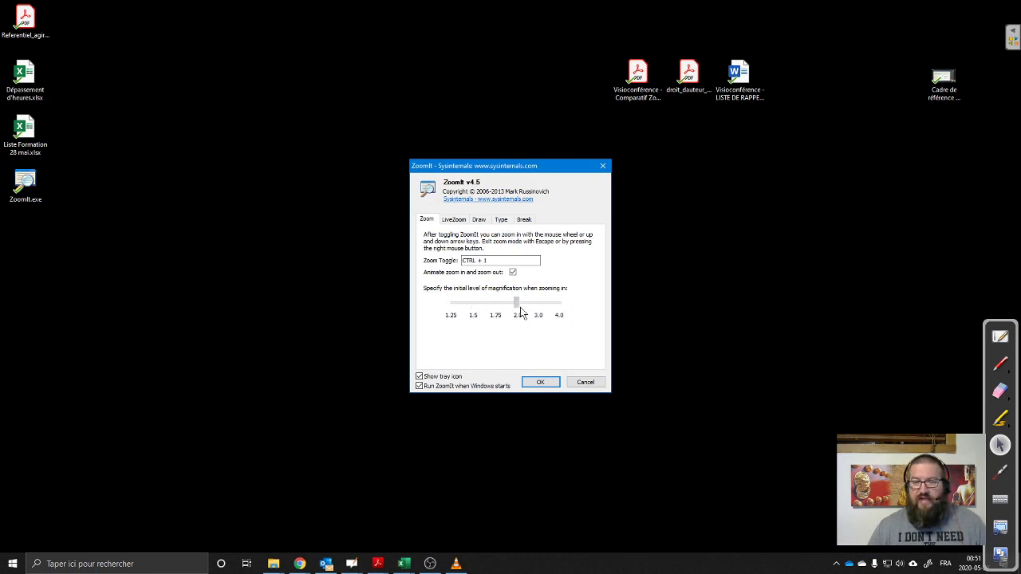
{"action": "left_click", "coordinate": [519, 311]}
{"action": "left_click", "coordinate": [520, 310]}
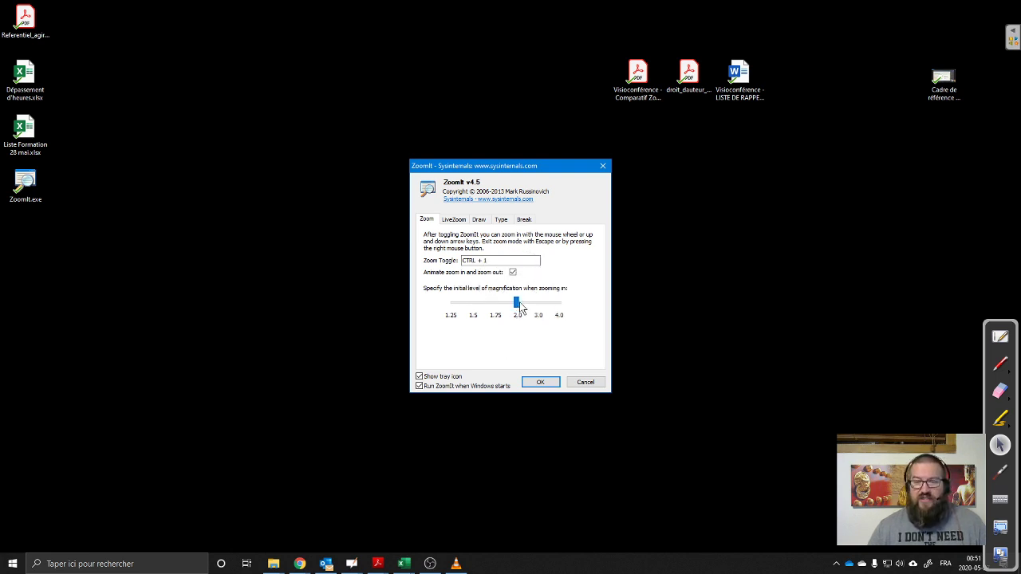
{"action": "left_click", "coordinate": [516, 309]}
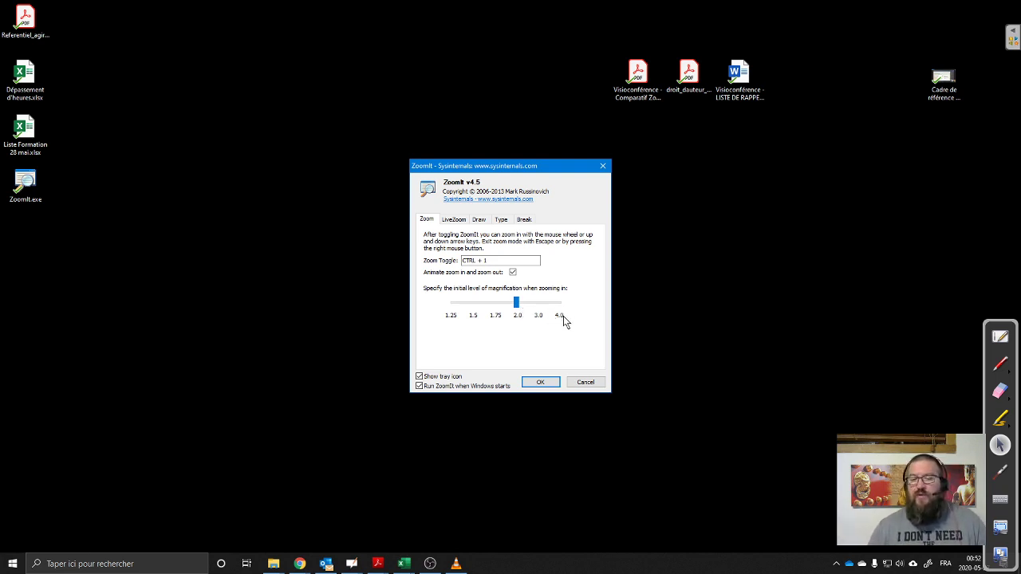
Review the LiveZoom options and toggle hotkey, accept the settings and zoom in on the desktop icons.
{"action": "left_click", "coordinate": [453, 220]}
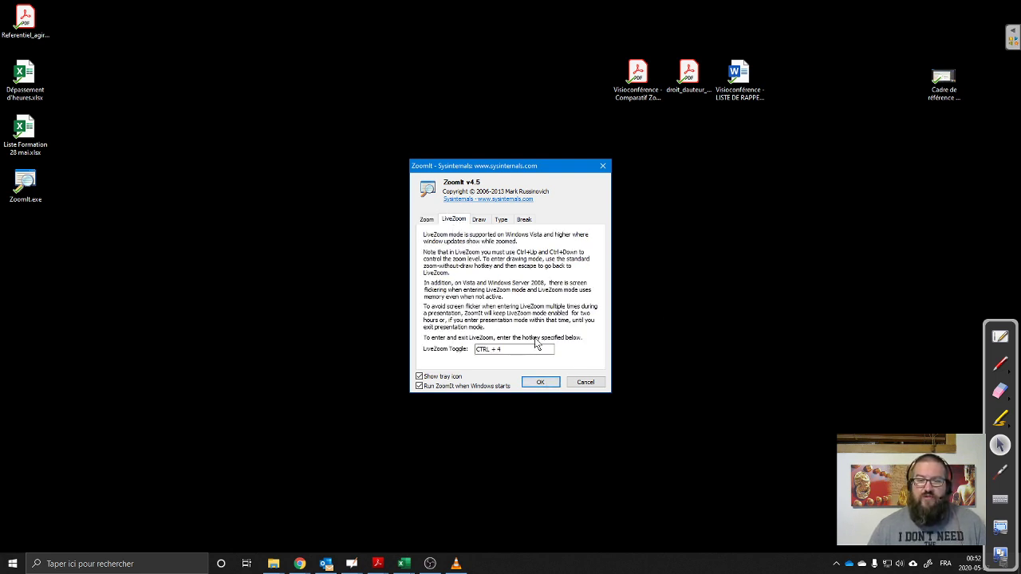
{"action": "left_click", "coordinate": [428, 221]}
{"action": "left_click", "coordinate": [458, 222]}
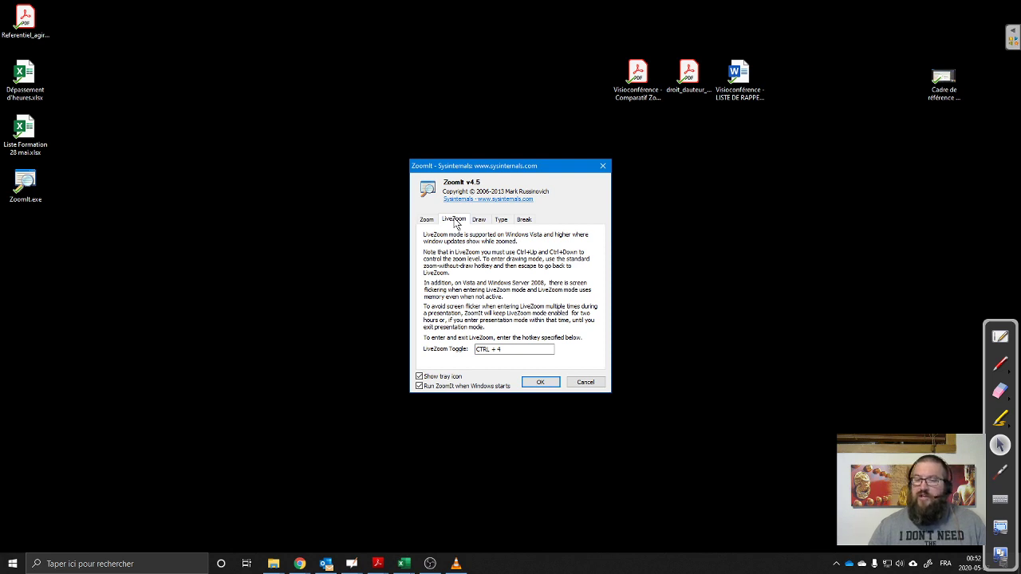
{"action": "left_click", "coordinate": [541, 383]}
{"action": "key", "text": "ctrl+1"}
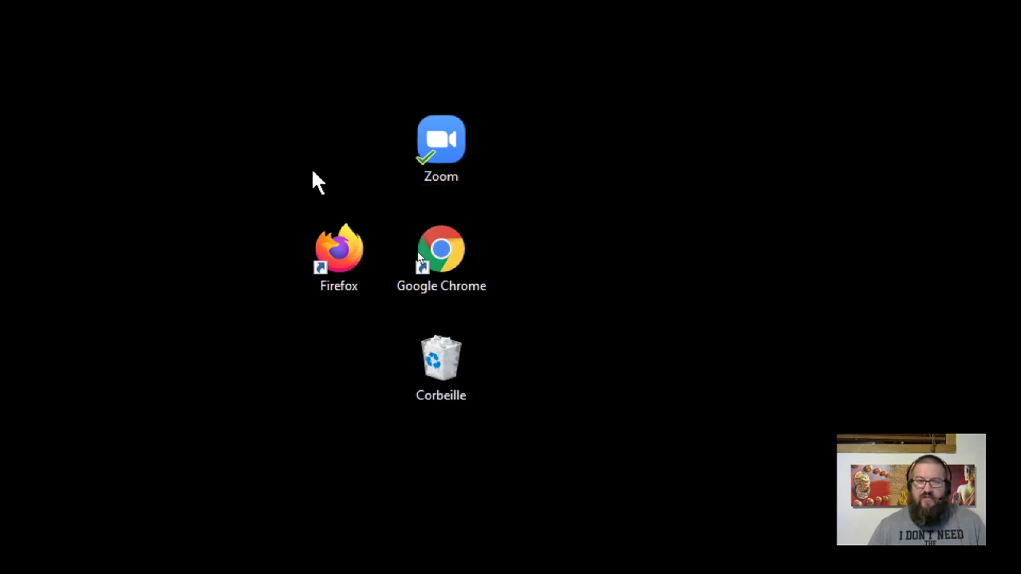
Leave the zoomed view, reopen the ZoomIt options, review the Draw instructions and accept the settings.
{"action": "left_click", "coordinate": [303, 264]}
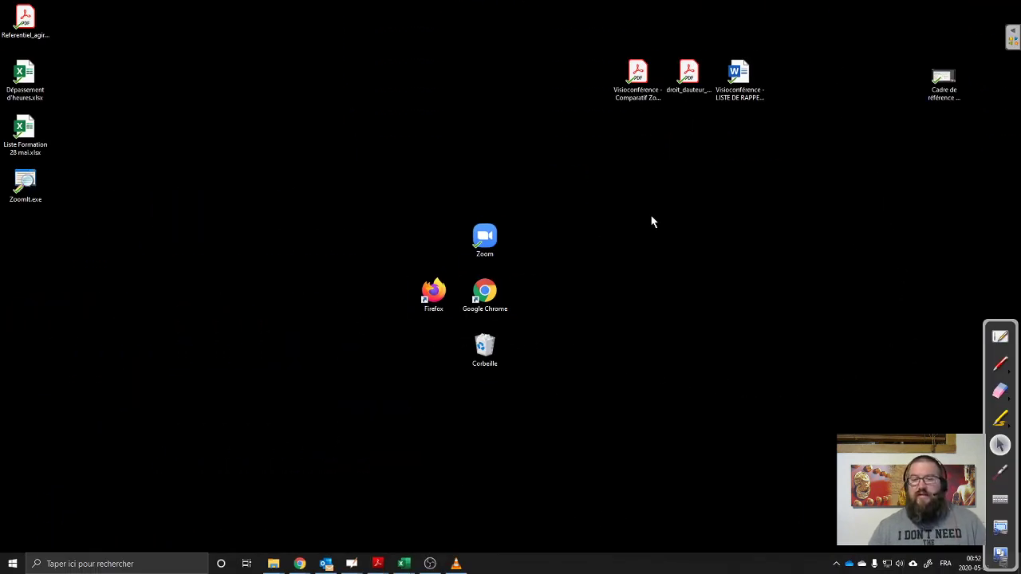
{"action": "double_click", "coordinate": [24, 189]}
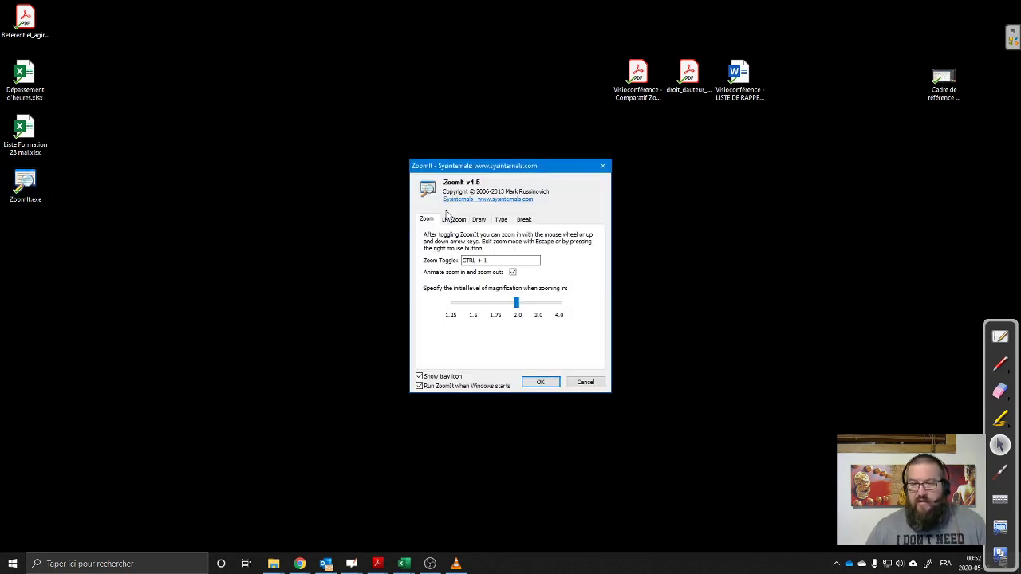
{"action": "left_click", "coordinate": [480, 221]}
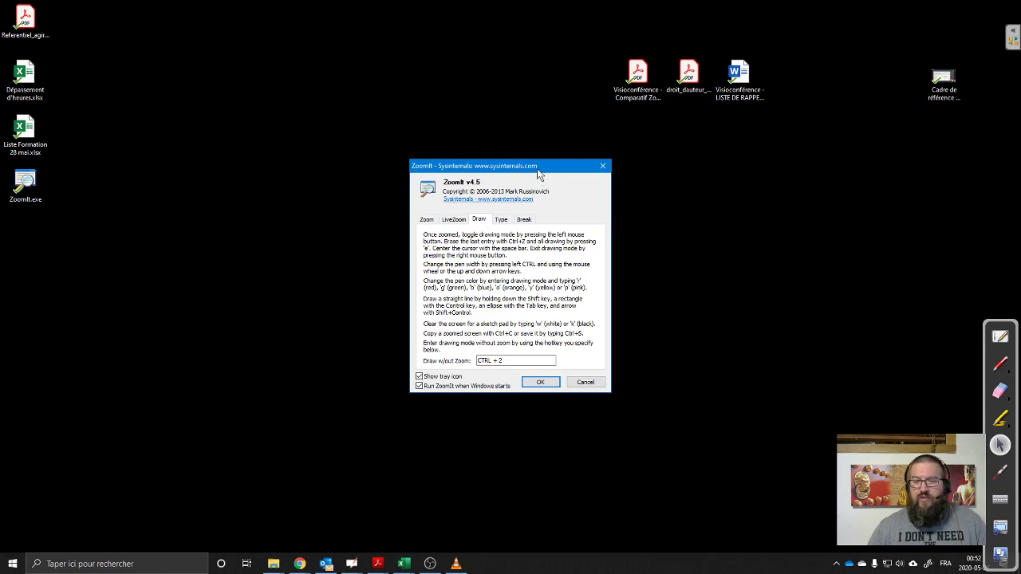
{"action": "mouse_move", "coordinate": [536, 168]}
{"action": "left_mouse_down"}
{"action": "mouse_move", "coordinate": [578, 137]}
{"action": "mouse_move", "coordinate": [519, 63]}
{"action": "mouse_move", "coordinate": [495, 55]}
{"action": "left_mouse_up"}
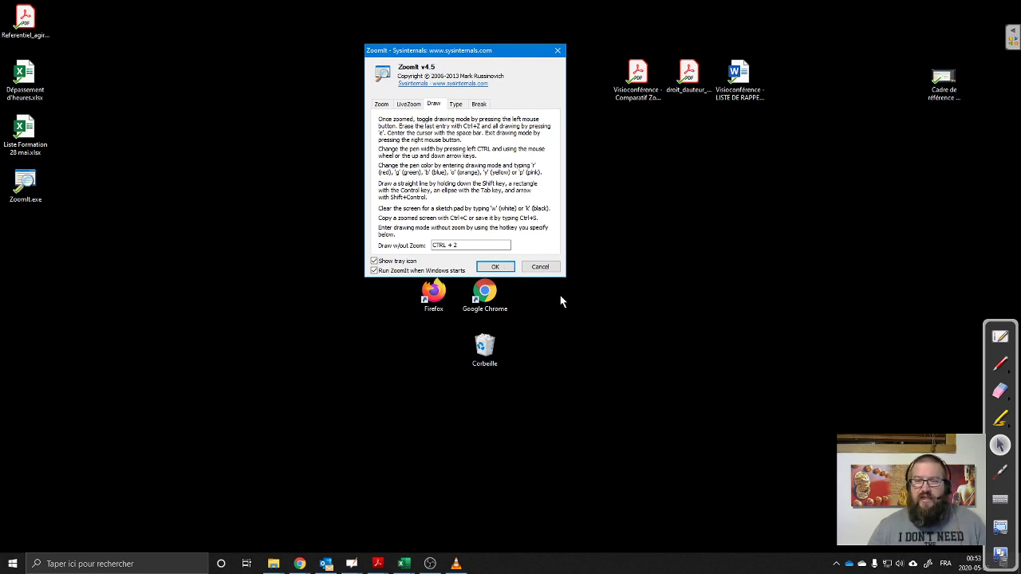
{"action": "left_click", "coordinate": [495, 267]}
{"action": "key", "text": "Return"}
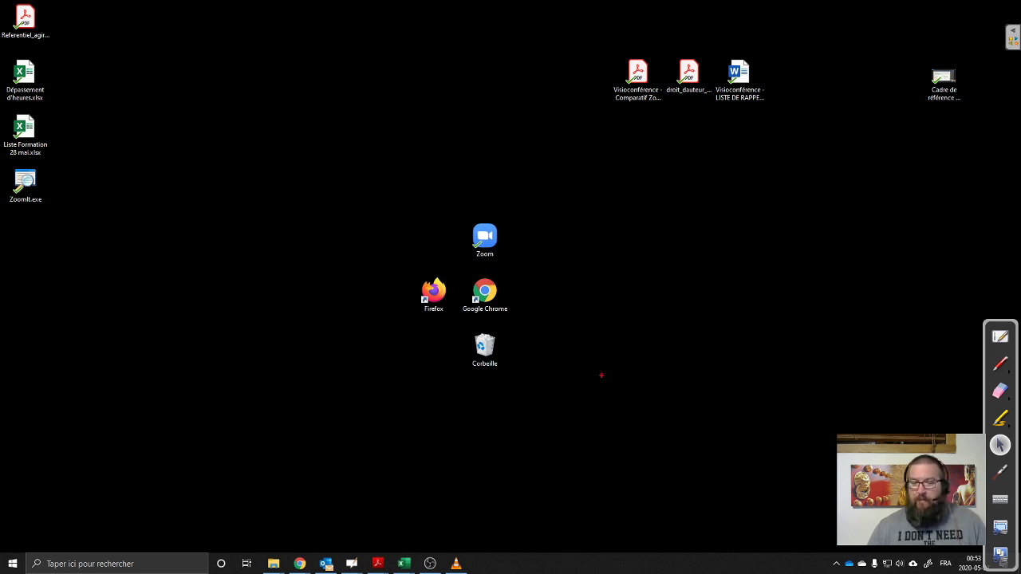
Draw a red rectangle, a horizontal straight line through the browser icons, an ellipse and an arrow pointing at the Zoom icon.
{"action": "mouse_move", "coordinate": [315, 133]}
{"action": "left_mouse_down"}
{"action": "mouse_move", "coordinate": [417, 232]}
{"action": "mouse_move", "coordinate": [572, 246]}
{"action": "left_mouse_up"}
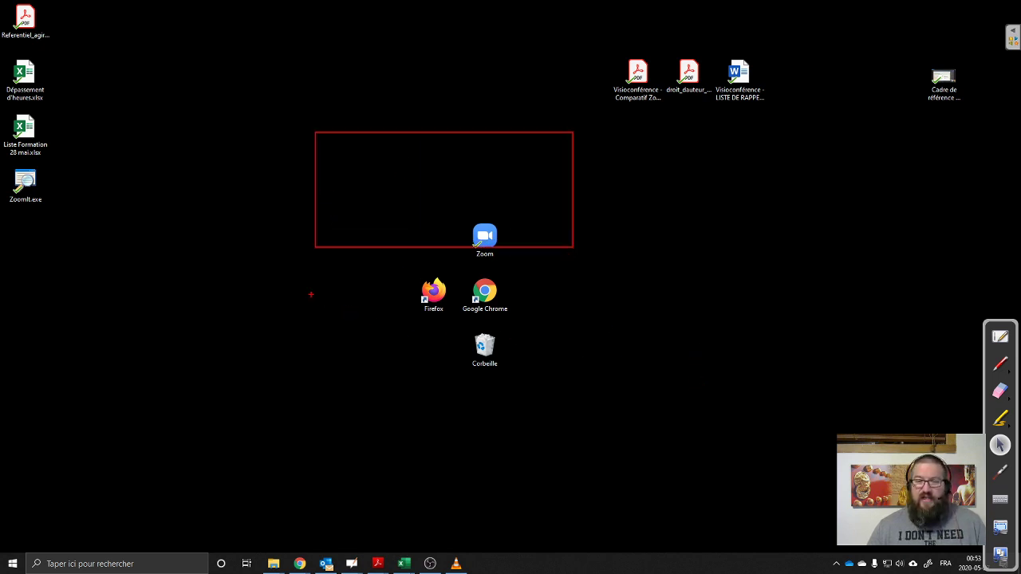
{"action": "left_click_drag", "start_coordinate": [311, 294], "coordinate": [586, 294]}
{"action": "left_click_drag", "start_coordinate": [593, 183], "coordinate": [775, 296]}
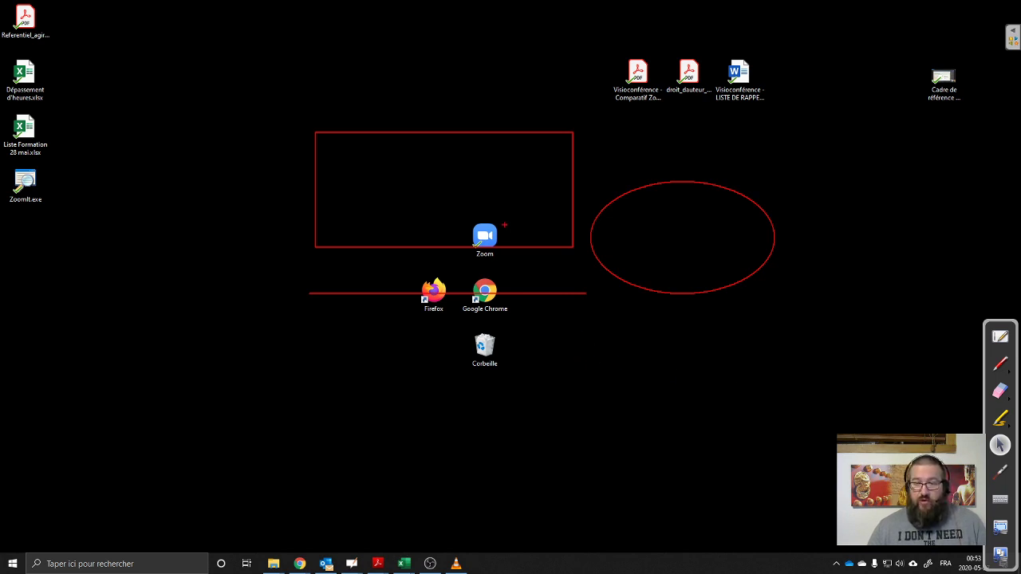
{"action": "left_click_drag", "start_coordinate": [504, 225], "coordinate": [665, 126]}
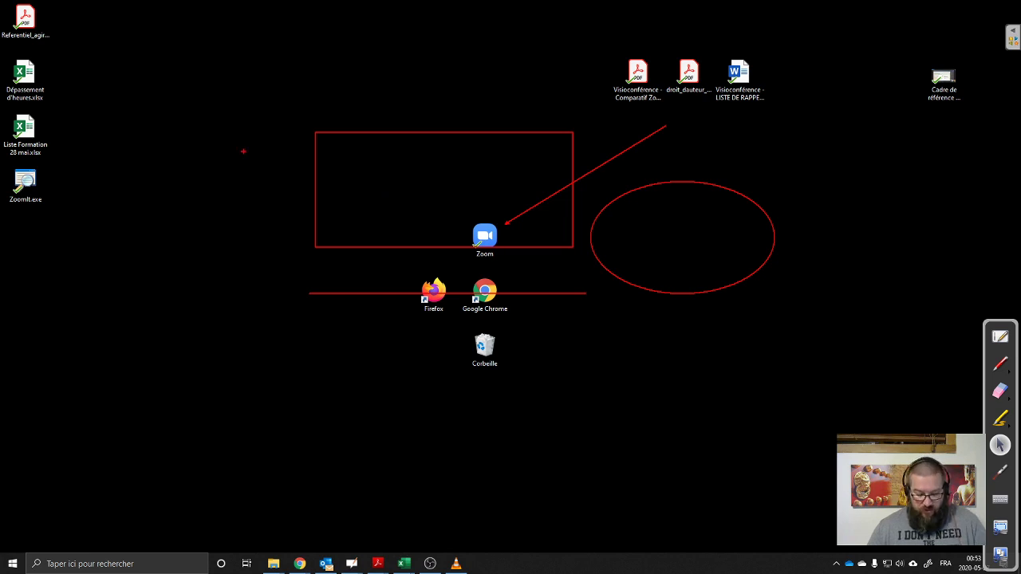
Draw wavy freehand lines in green, blue, pink, yellow and red across the desktop, ending with drawing mode closed.
{"action": "mouse_move", "coordinate": [229, 111]}
{"action": "left_mouse_down"}
{"action": "mouse_move", "coordinate": [216, 162]}
{"action": "mouse_move", "coordinate": [255, 266]}
{"action": "mouse_move", "coordinate": [270, 262]}
{"action": "left_mouse_up"}
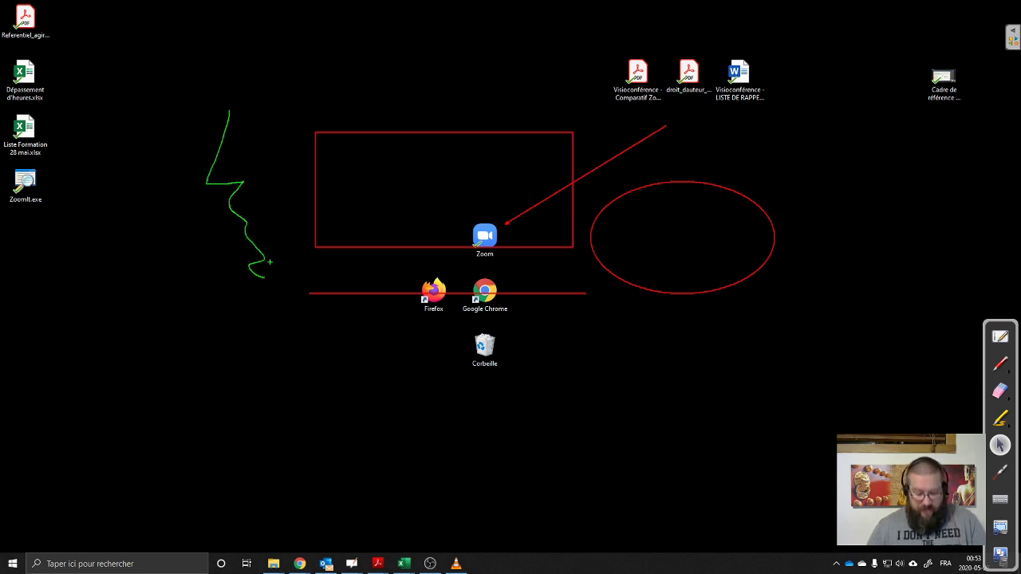
{"action": "left_click_drag", "start_coordinate": [271, 91], "coordinate": [306, 294]}
{"action": "mouse_move", "coordinate": [189, 115]}
{"action": "left_mouse_down"}
{"action": "mouse_move", "coordinate": [185, 211]}
{"action": "mouse_move", "coordinate": [214, 304]}
{"action": "left_mouse_up"}
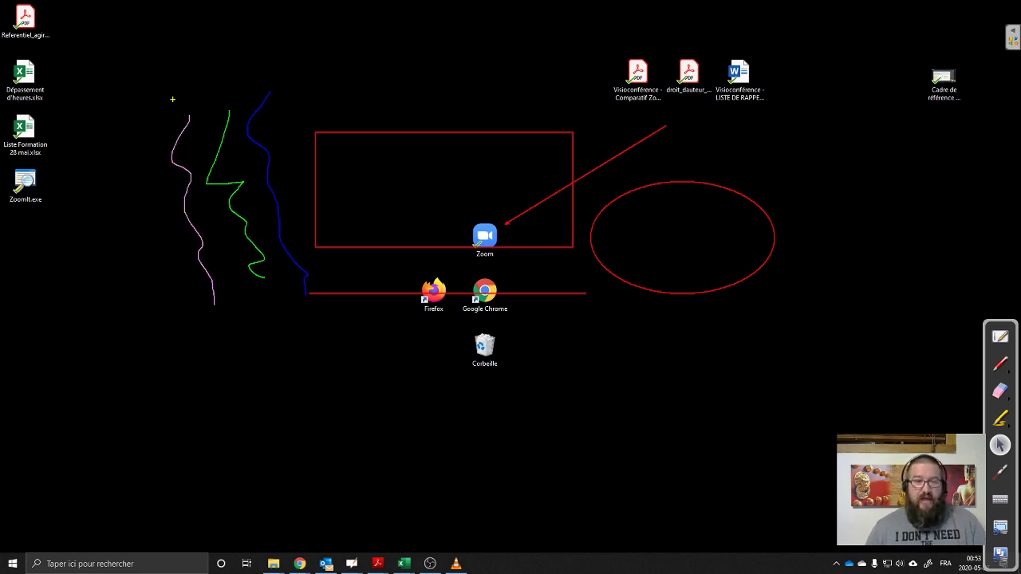
{"action": "left_click_drag", "start_coordinate": [150, 118], "coordinate": [179, 312]}
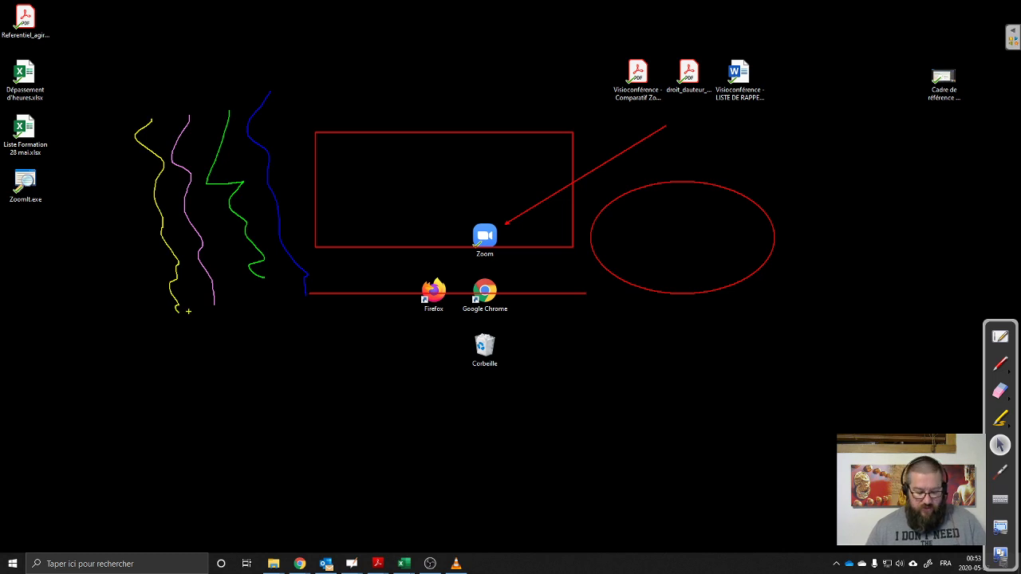
{"action": "left_click_drag", "start_coordinate": [323, 70], "coordinate": [372, 308]}
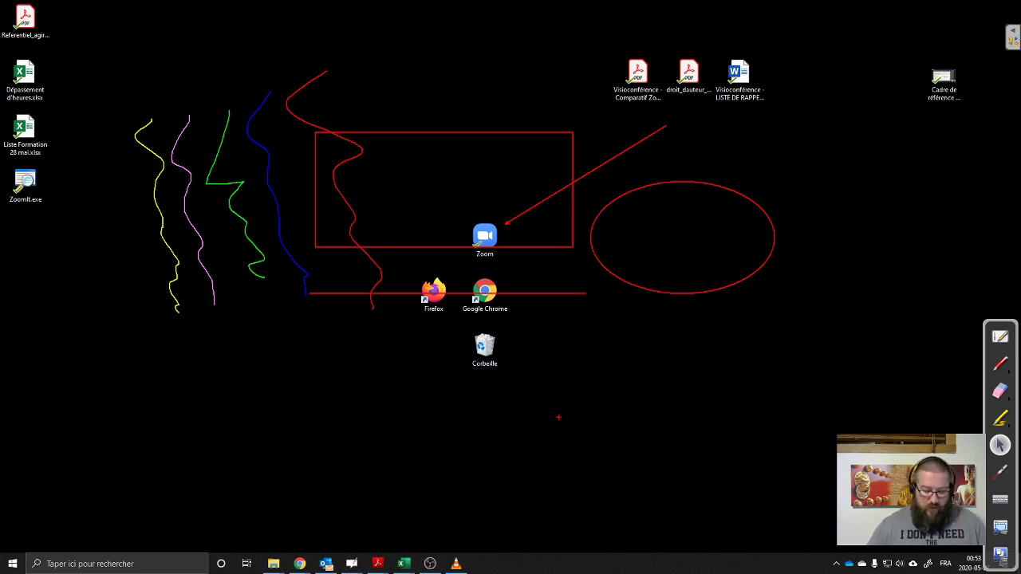
{"action": "key", "text": "Escape"}
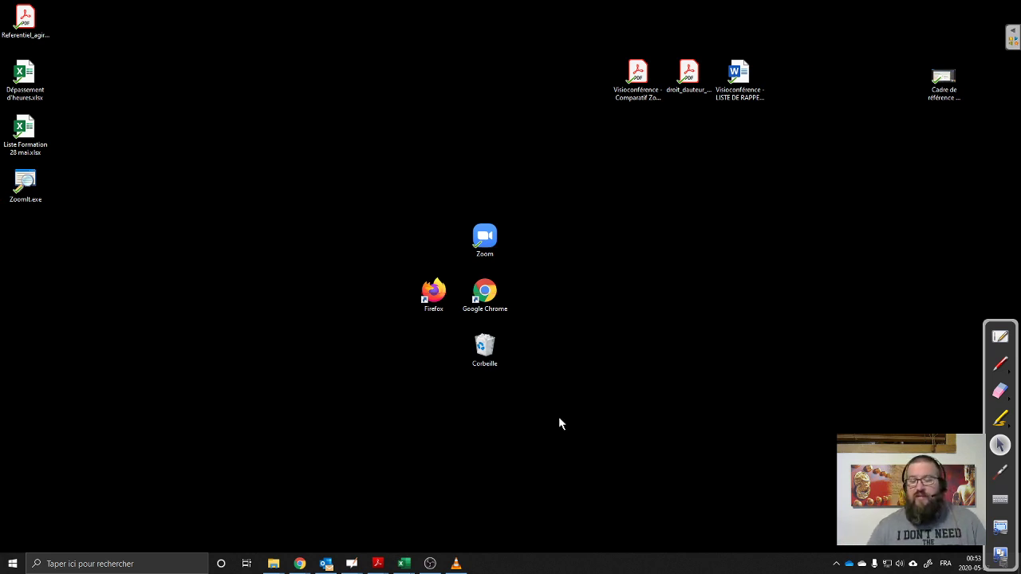
Without zooming, draw a red rectangle around the Zoom, Firefox and Chrome icons, an arrow leading away from its corner and another pointing at Zoom.
{"action": "key", "text": "ctrl+2"}
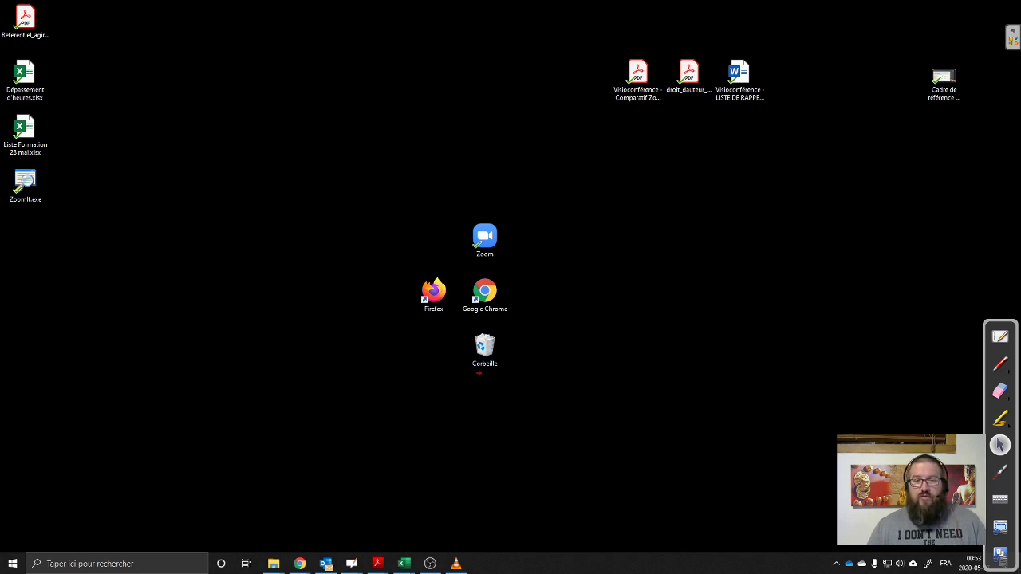
{"action": "mouse_move", "coordinate": [367, 215]}
{"action": "left_mouse_down"}
{"action": "mouse_move", "coordinate": [523, 303]}
{"action": "mouse_move", "coordinate": [533, 319]}
{"action": "left_mouse_up"}
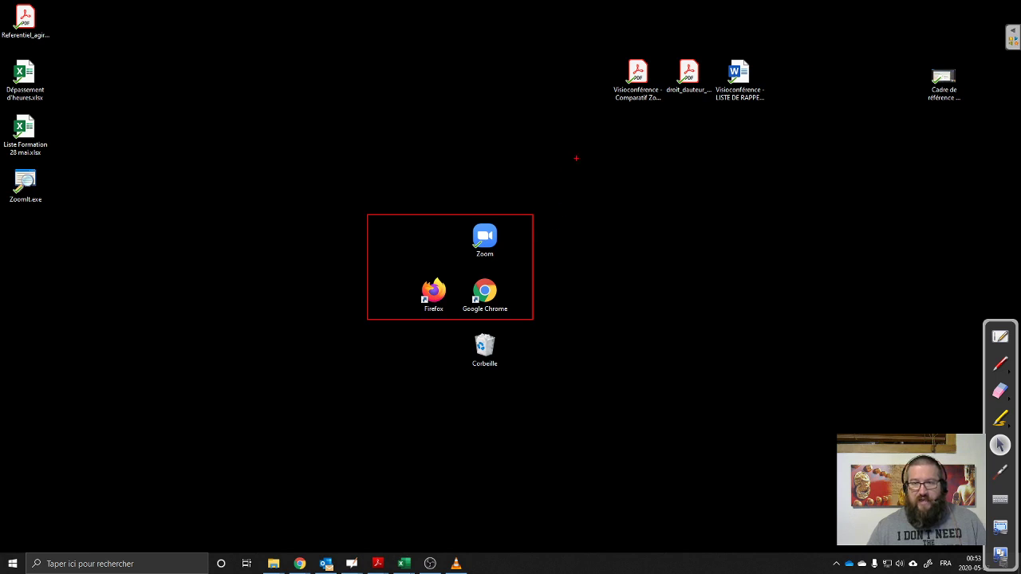
{"action": "left_click_drag", "start_coordinate": [576, 158], "coordinate": [532, 209]}
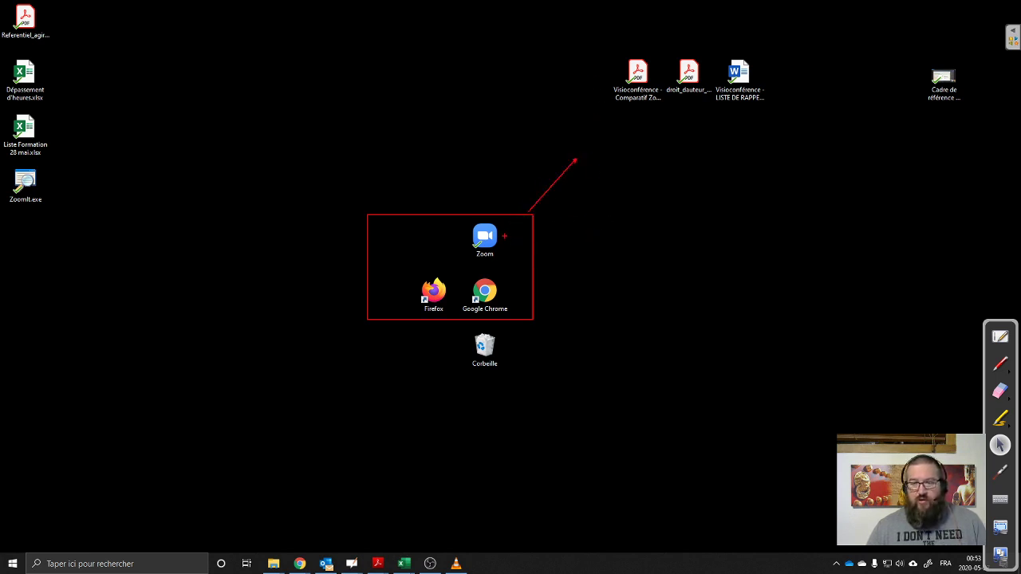
{"action": "left_click_drag", "start_coordinate": [504, 236], "coordinate": [651, 177]}
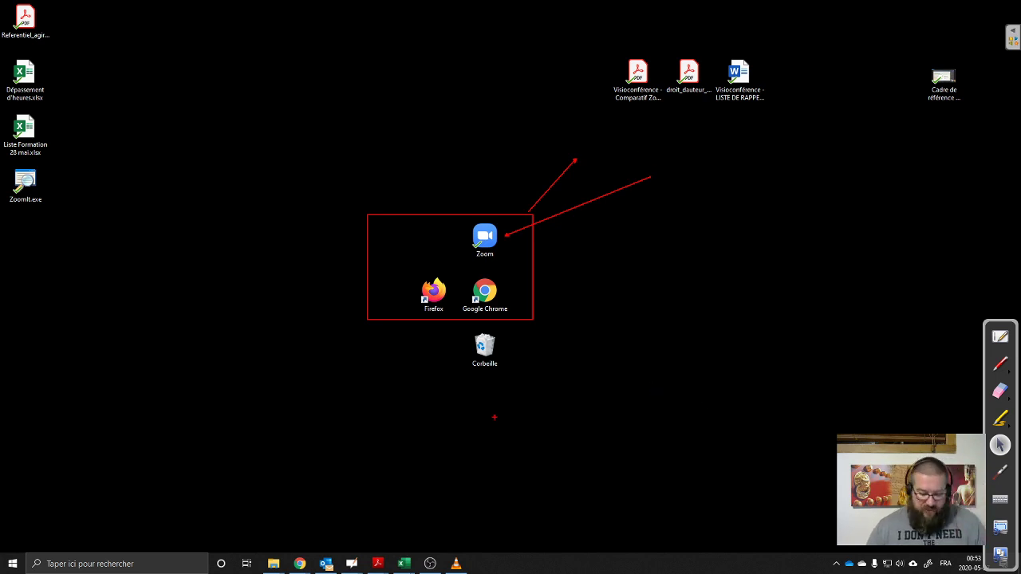
Save the annotated screen as a PNG named exemple in the Bureau folder and leave drawing mode.
{"action": "key", "text": "ctrl+s"}
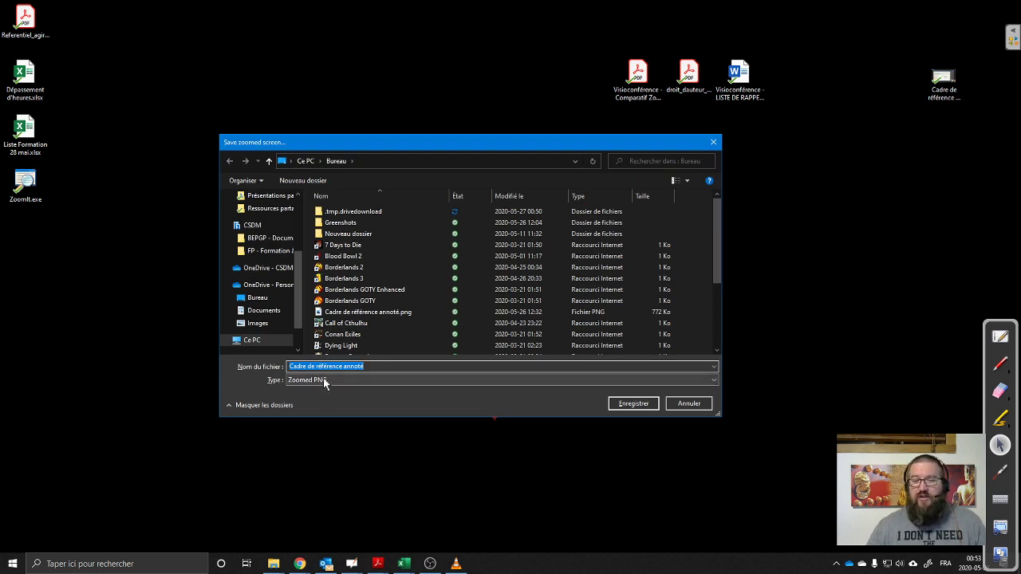
{"action": "key", "text": "BackSpace"}
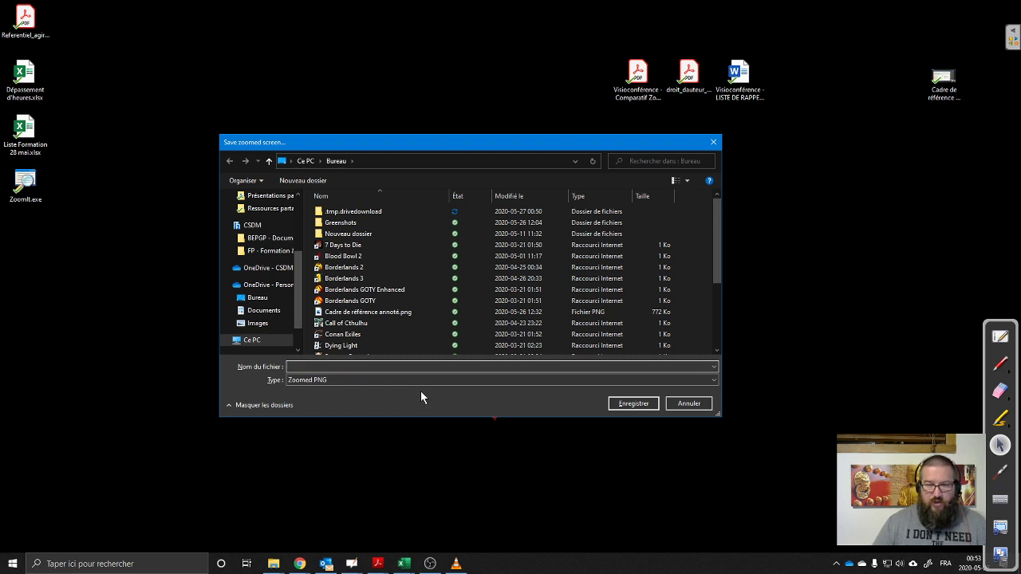
{"action": "type", "text": "test"}
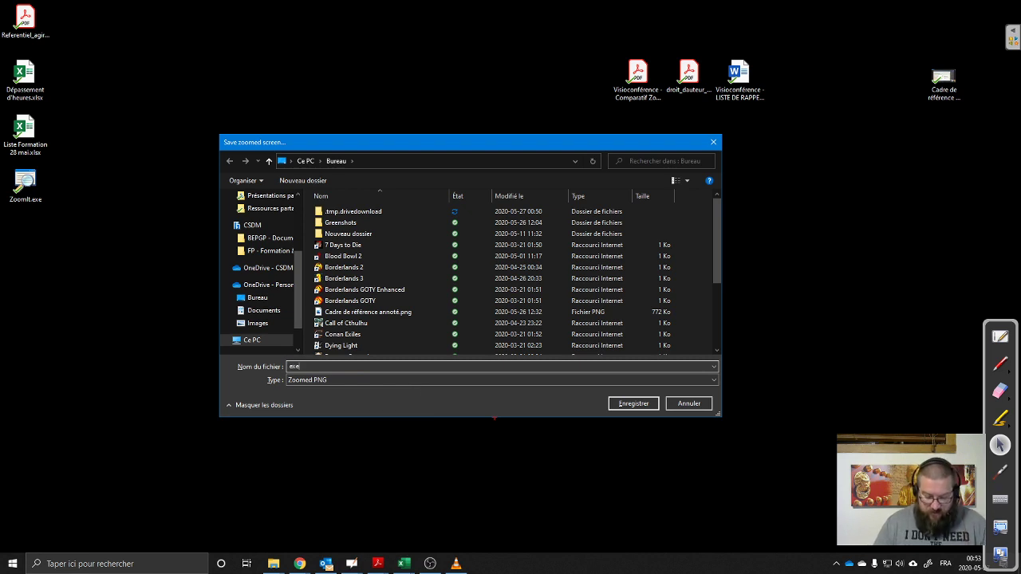
{"action": "key", "text": "Return"}
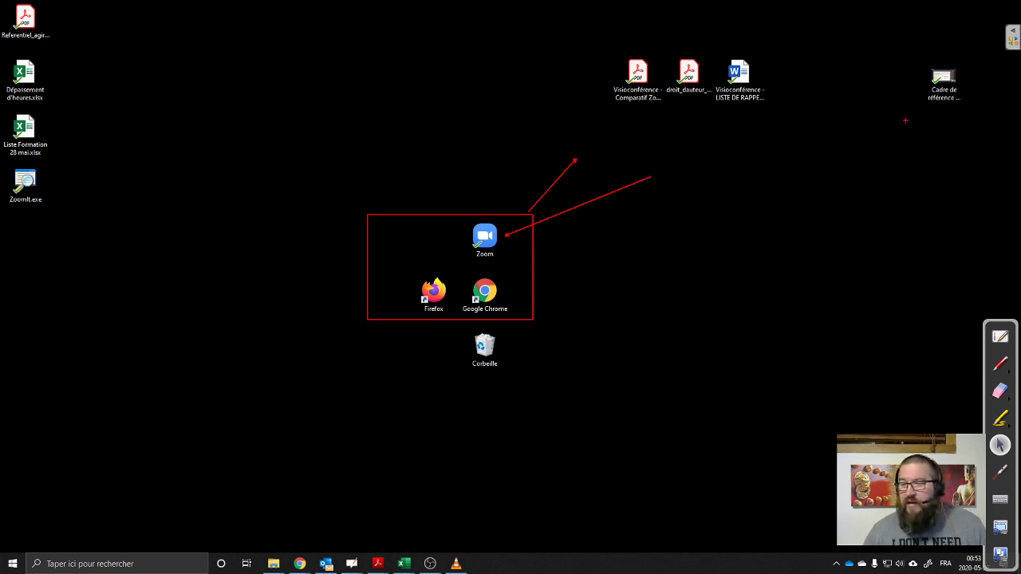
{"action": "key", "text": "Escape"}
Move Cadre de référence annoté.png below the Word document, view exemple.png in Photos, and place exemple.png beneath ZoomIt.exe.
{"action": "mouse_move", "coordinate": [941, 91]}
{"action": "left_mouse_down"}
{"action": "mouse_move", "coordinate": [743, 185]}
{"action": "mouse_move", "coordinate": [738, 199]}
{"action": "left_mouse_up"}
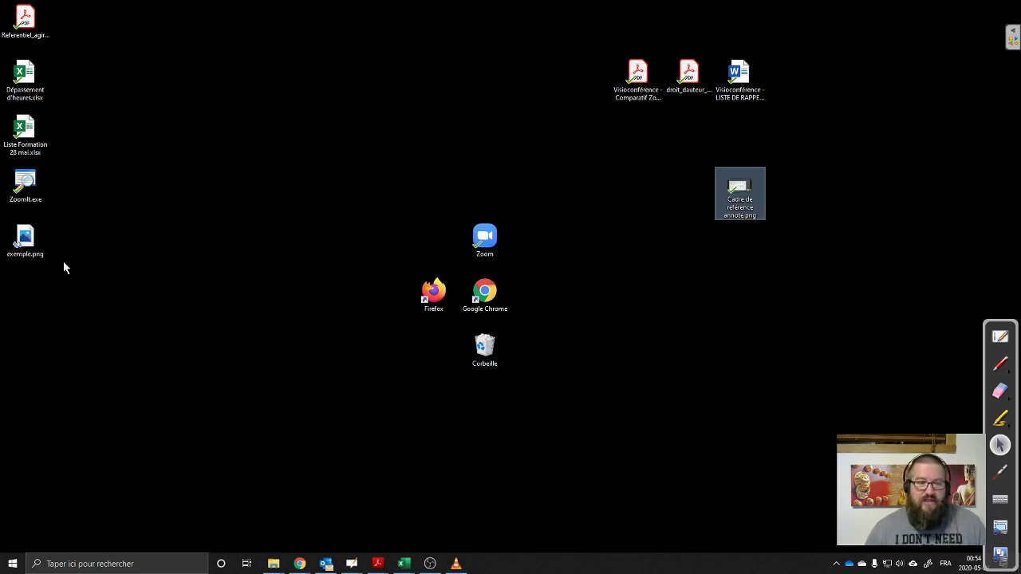
{"action": "left_click_drag", "start_coordinate": [40, 254], "coordinate": [339, 146]}
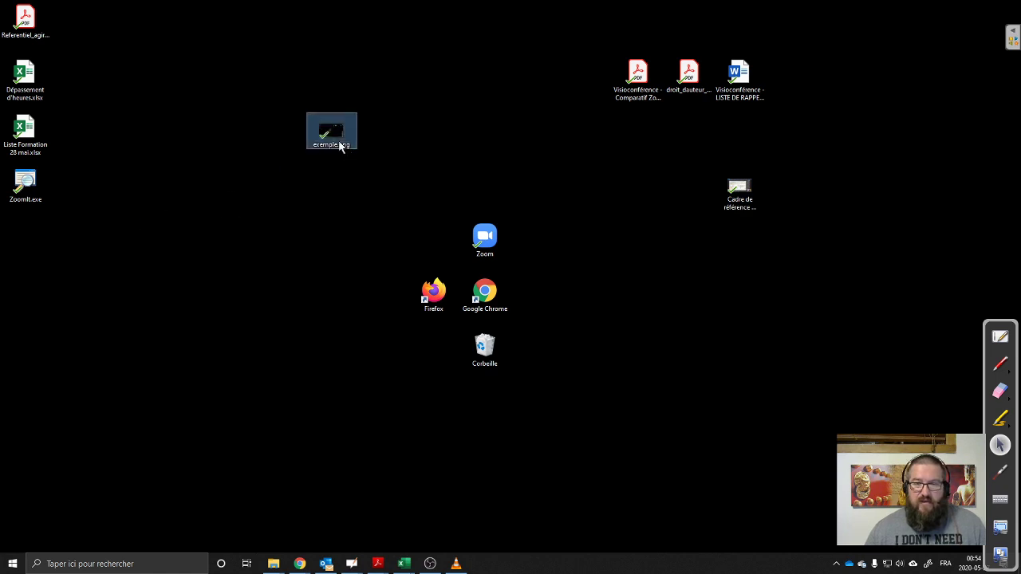
{"action": "double_click", "coordinate": [334, 140]}
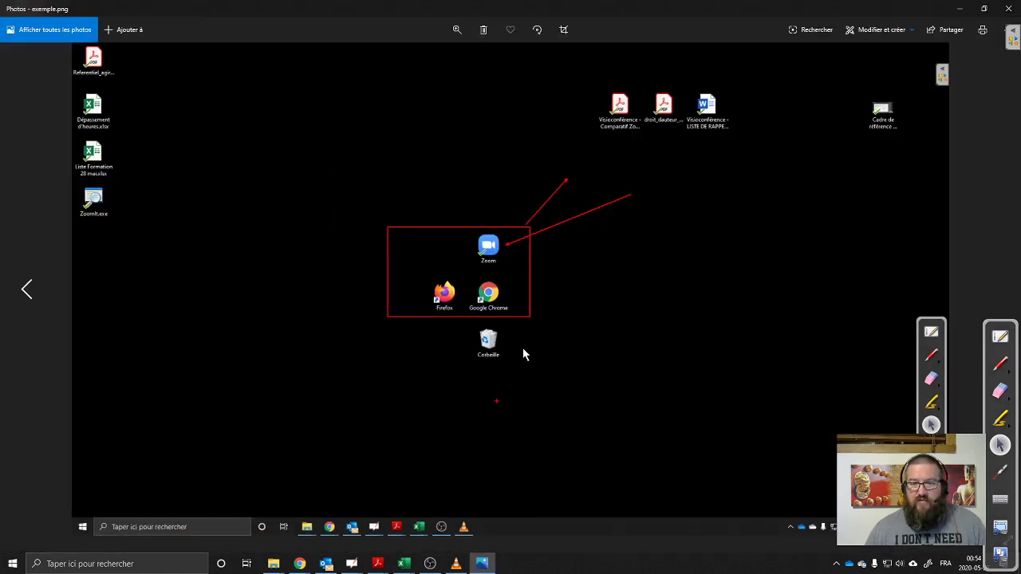
{"action": "left_click", "coordinate": [1008, 9]}
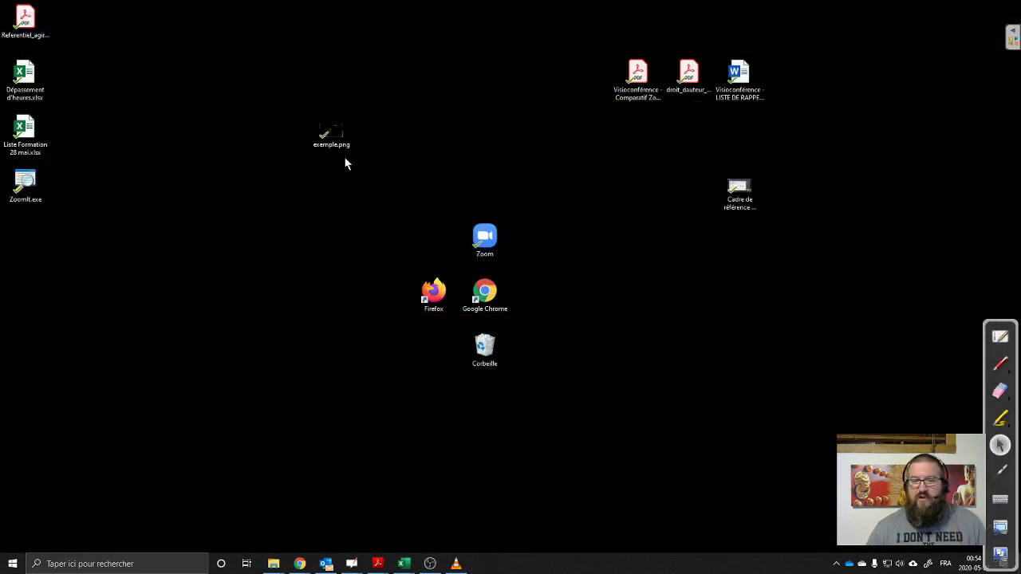
{"action": "left_click_drag", "start_coordinate": [331, 136], "coordinate": [25, 239]}
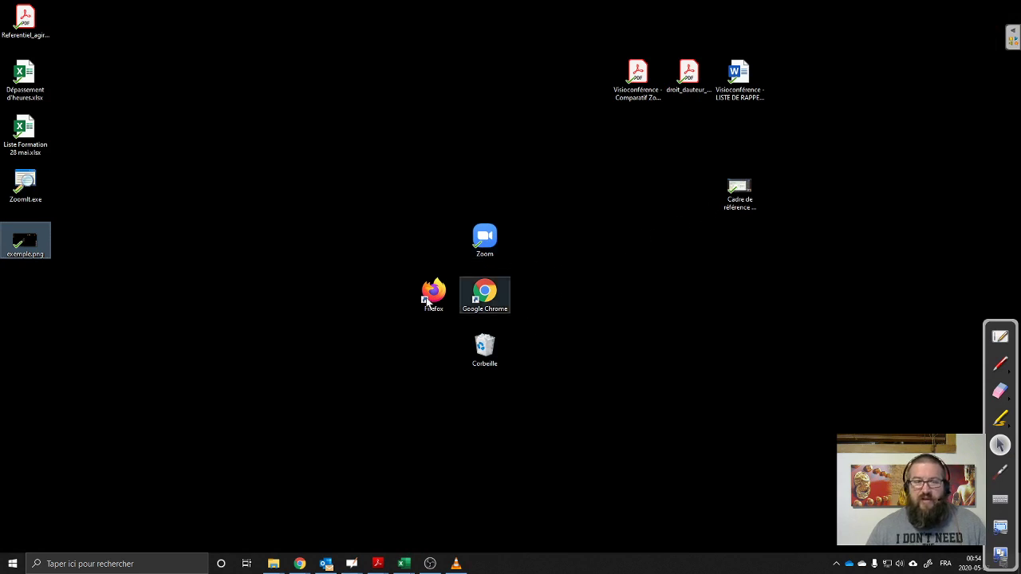
Reopen the ZoomIt options, review the Draw and Type instructions, and dismiss the dialog.
{"action": "double_click", "coordinate": [25, 183]}
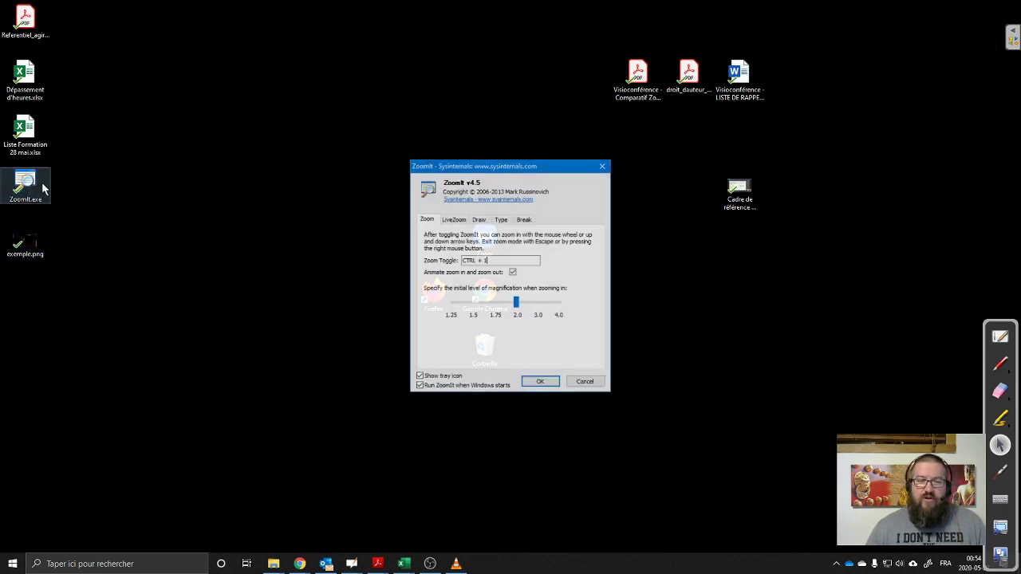
{"action": "left_click", "coordinate": [479, 219]}
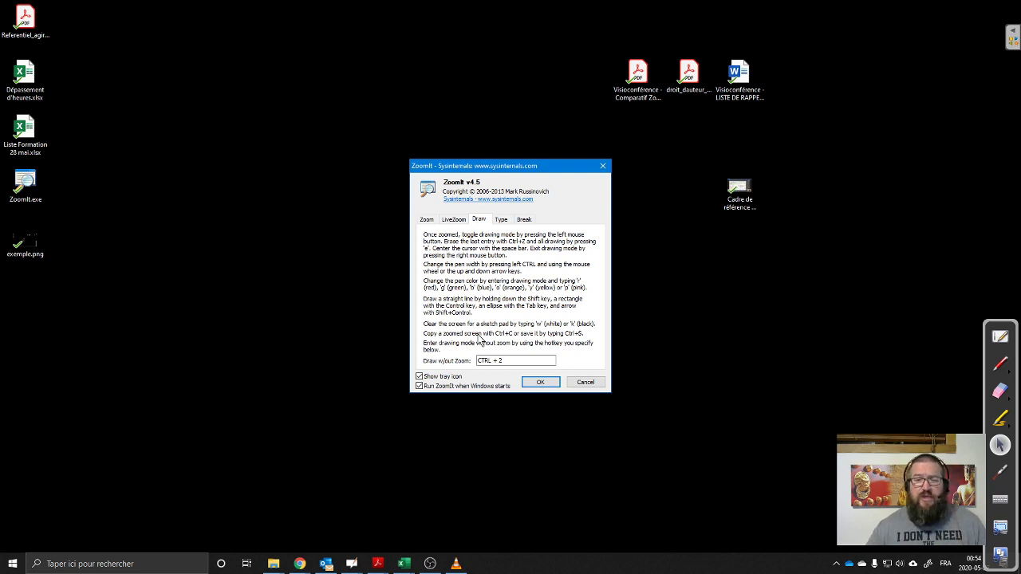
{"action": "left_click", "coordinate": [503, 220]}
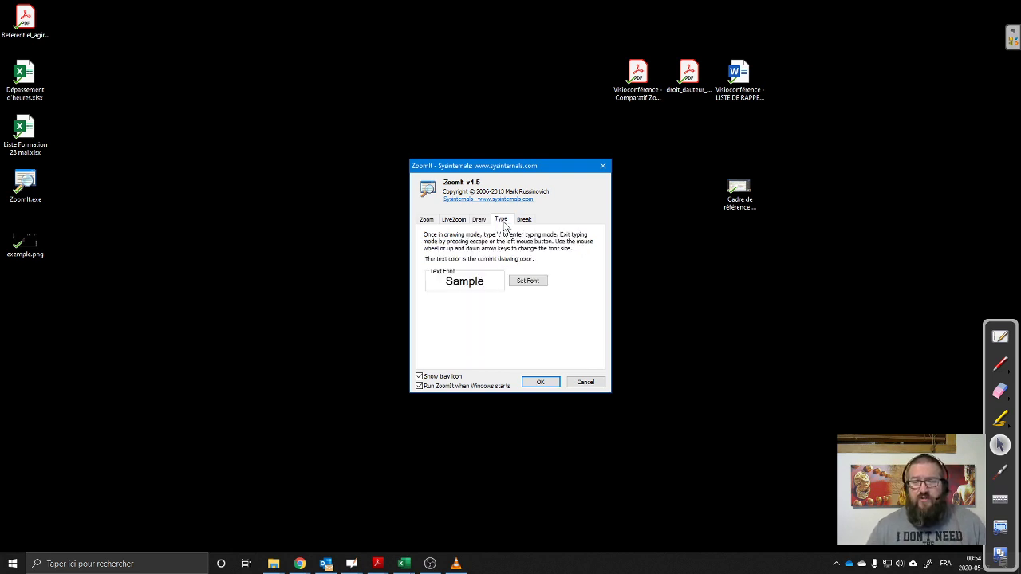
{"action": "left_click", "coordinate": [603, 166]}
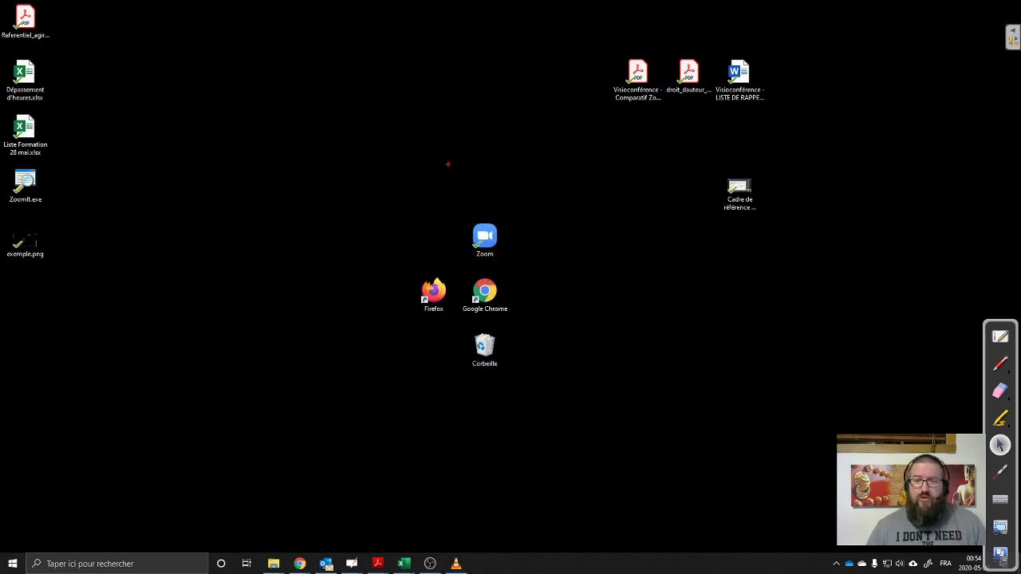
Write the red text "taper du texte quelque part" on the desktop, draw a red rectangle below it, and leave drawing mode.
{"action": "key", "text": "t"}
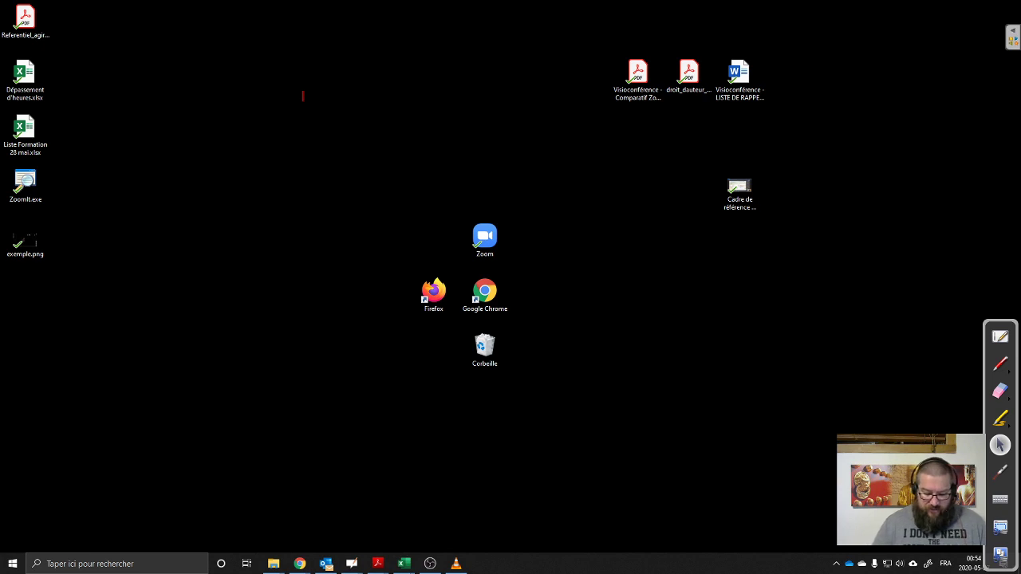
{"action": "type", "text": "taper du text"}
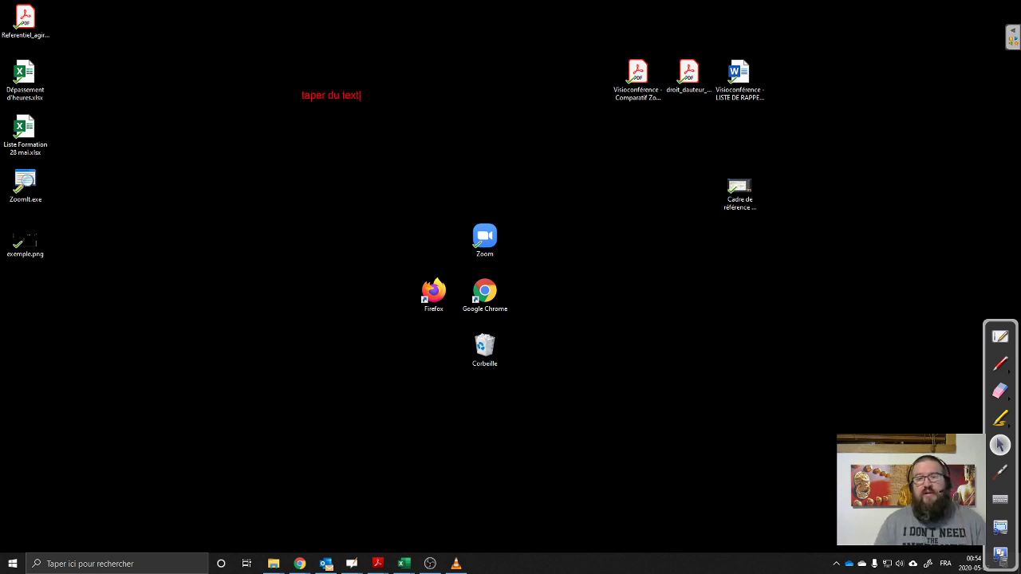
{"action": "type", "text": "e quelque pa"}
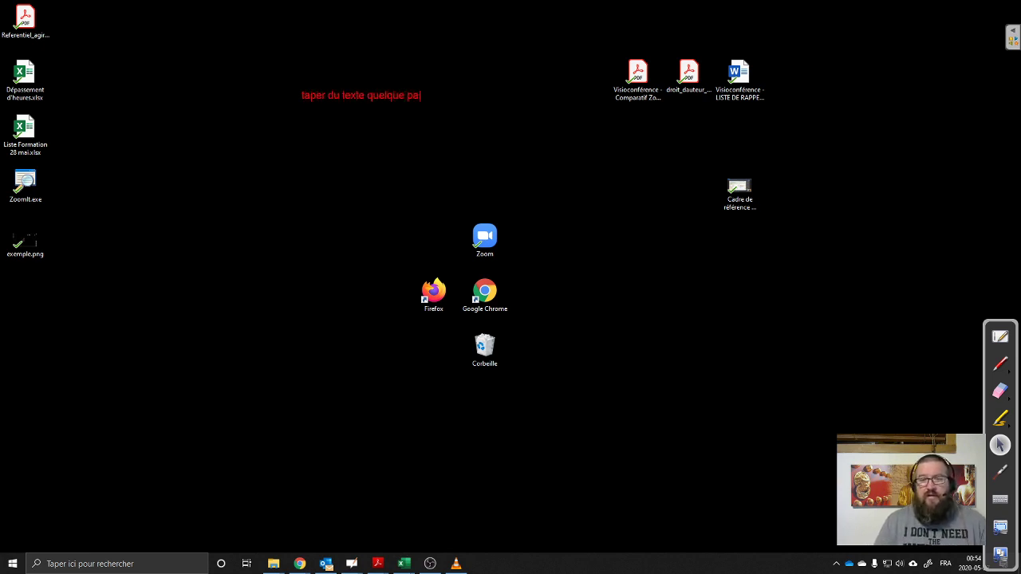
{"action": "type", "text": "rt"}
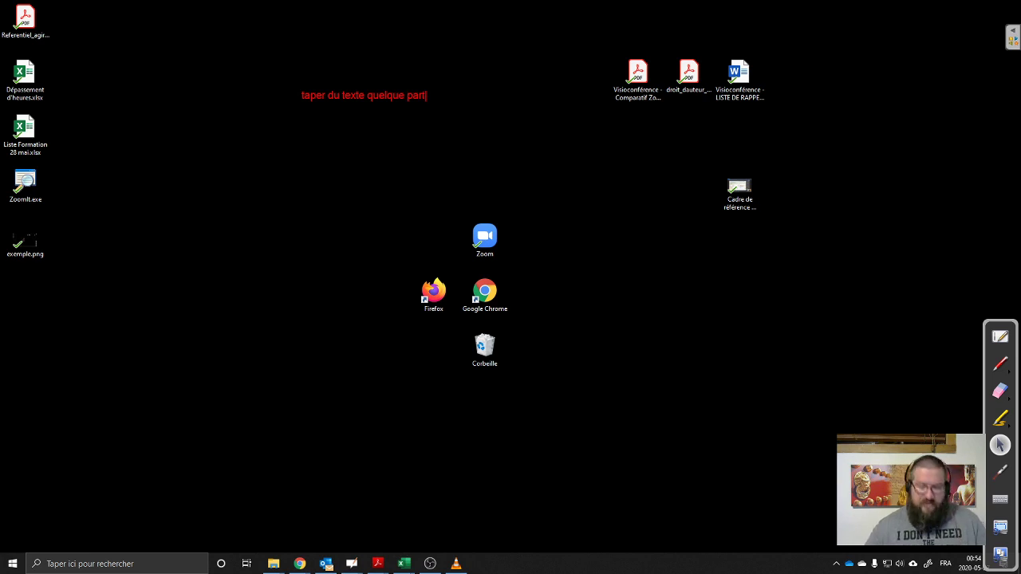
{"action": "key", "text": "Escape"}
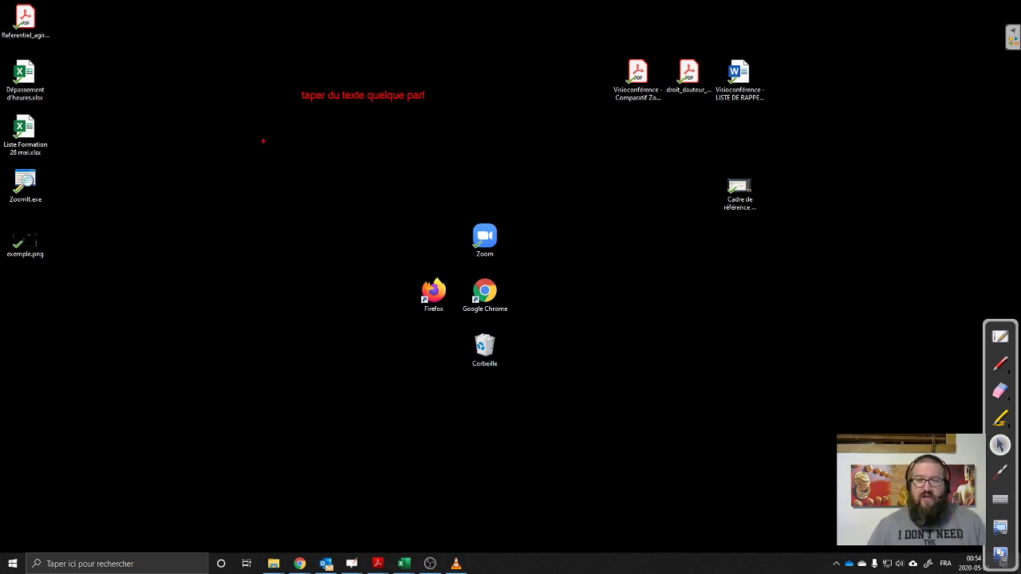
{"action": "left_click_drag", "start_coordinate": [281, 126], "coordinate": [528, 236]}
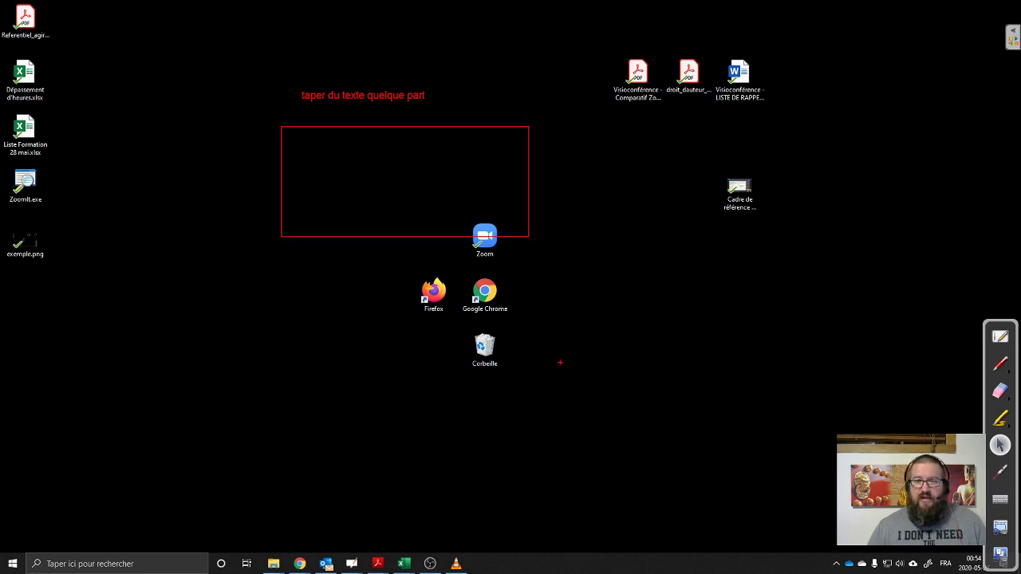
{"action": "key", "text": "Escape"}
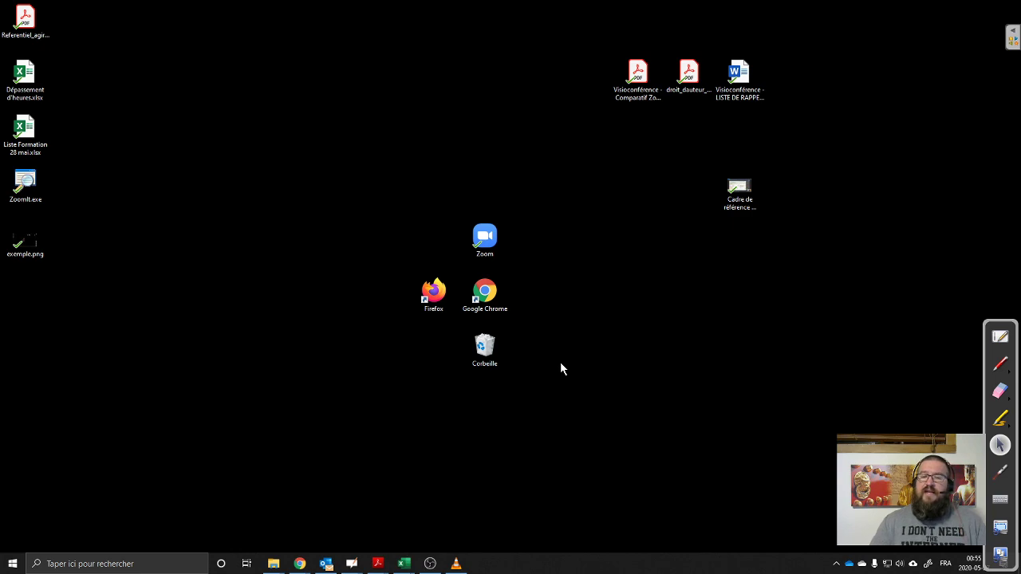
Switch from the desktop to the OpenBoard whiteboard page introducing Video 2.
{"action": "left_click", "coordinate": [1000, 338]}
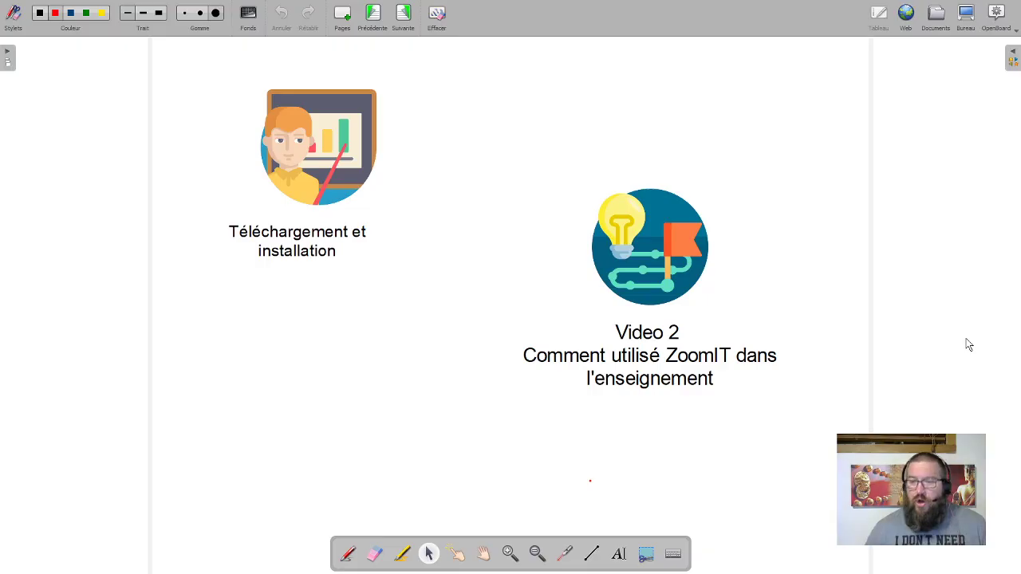